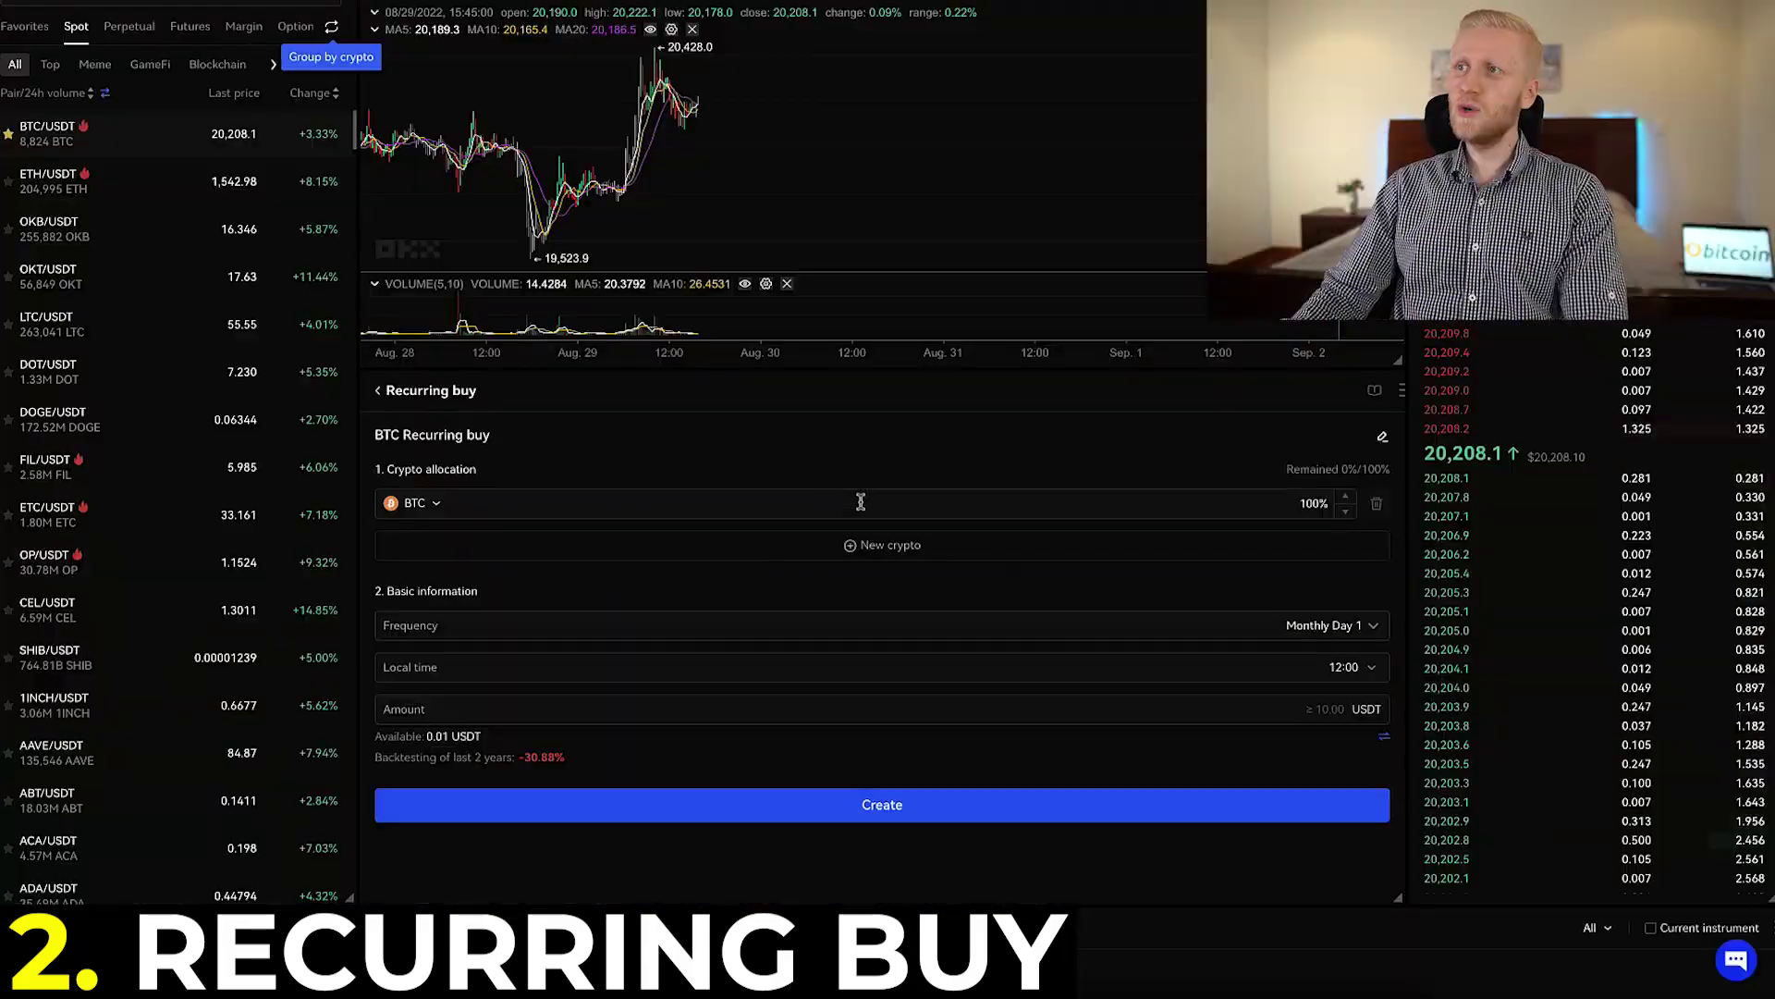
- Review the daily, weekly and monthly frequency options of the BTC recurring buy bot
{"action": "left_click_drag", "start_coordinate": [856, 503], "coordinate": [1160, 511]}
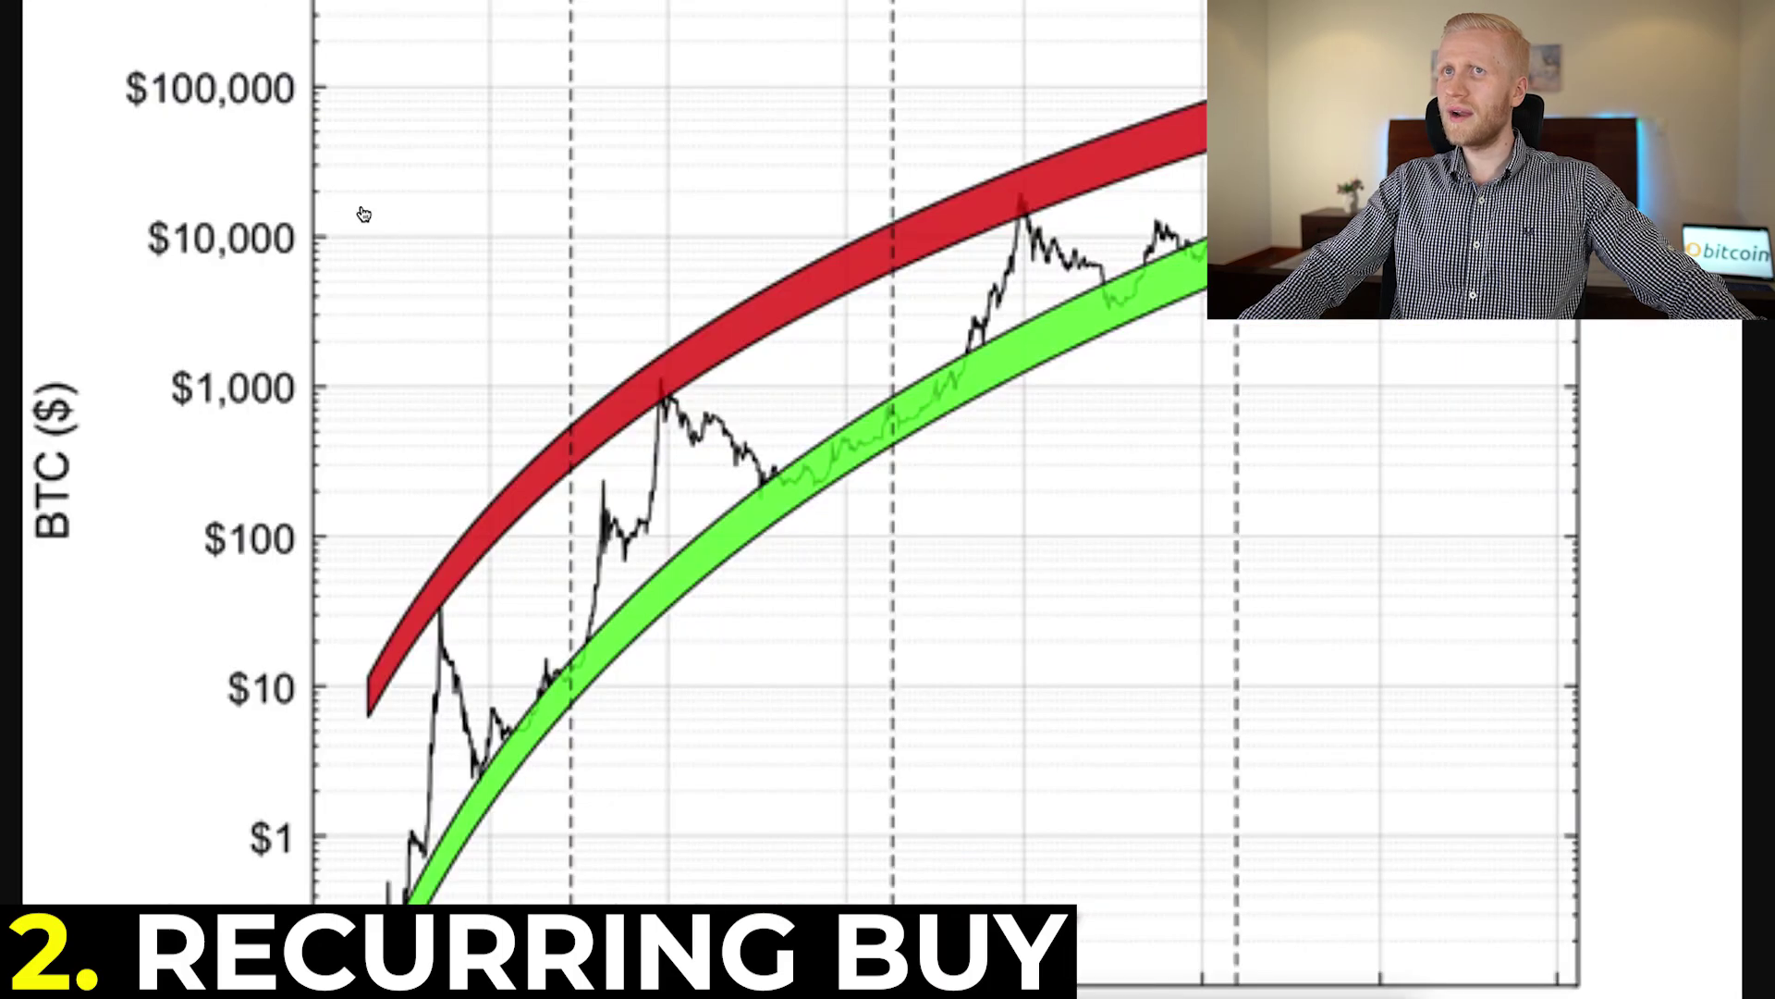
{"action": "scroll", "coordinate": [305, 241], "scroll_direction": "up", "scroll_amount": 3}
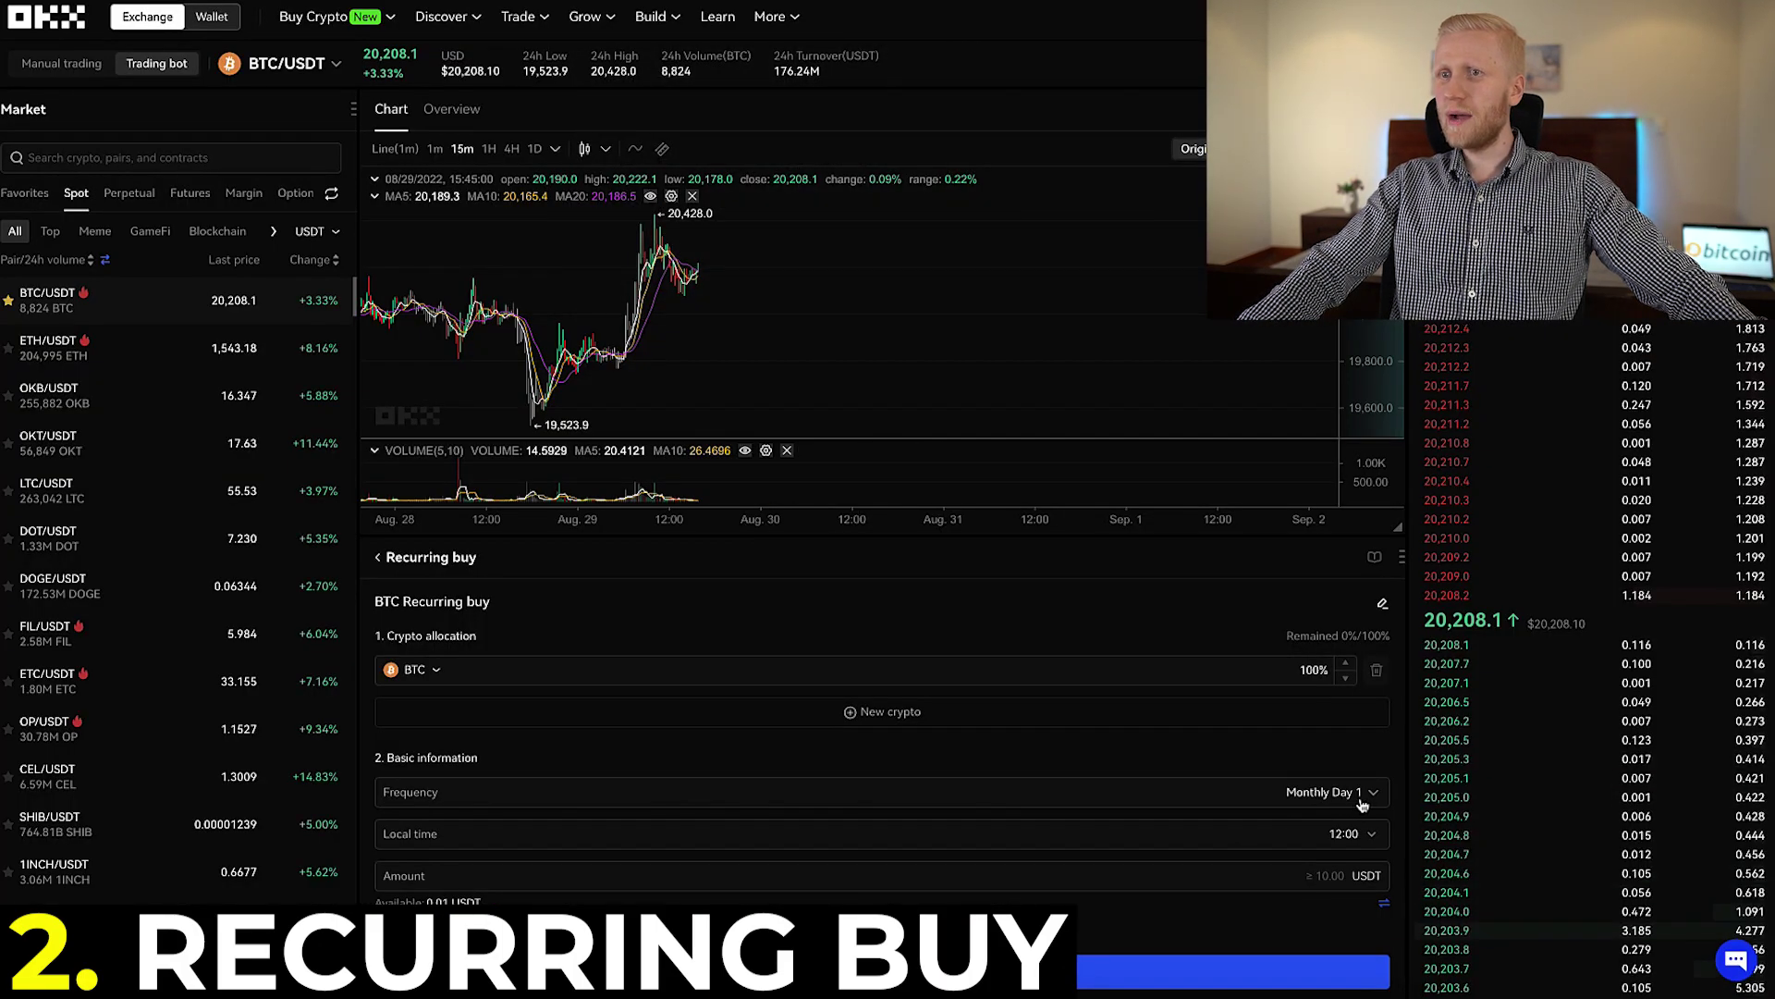
{"action": "left_click", "coordinate": [1362, 800]}
{"action": "scroll", "coordinate": [743, 630], "scroll_direction": "down", "scroll_amount": 3}
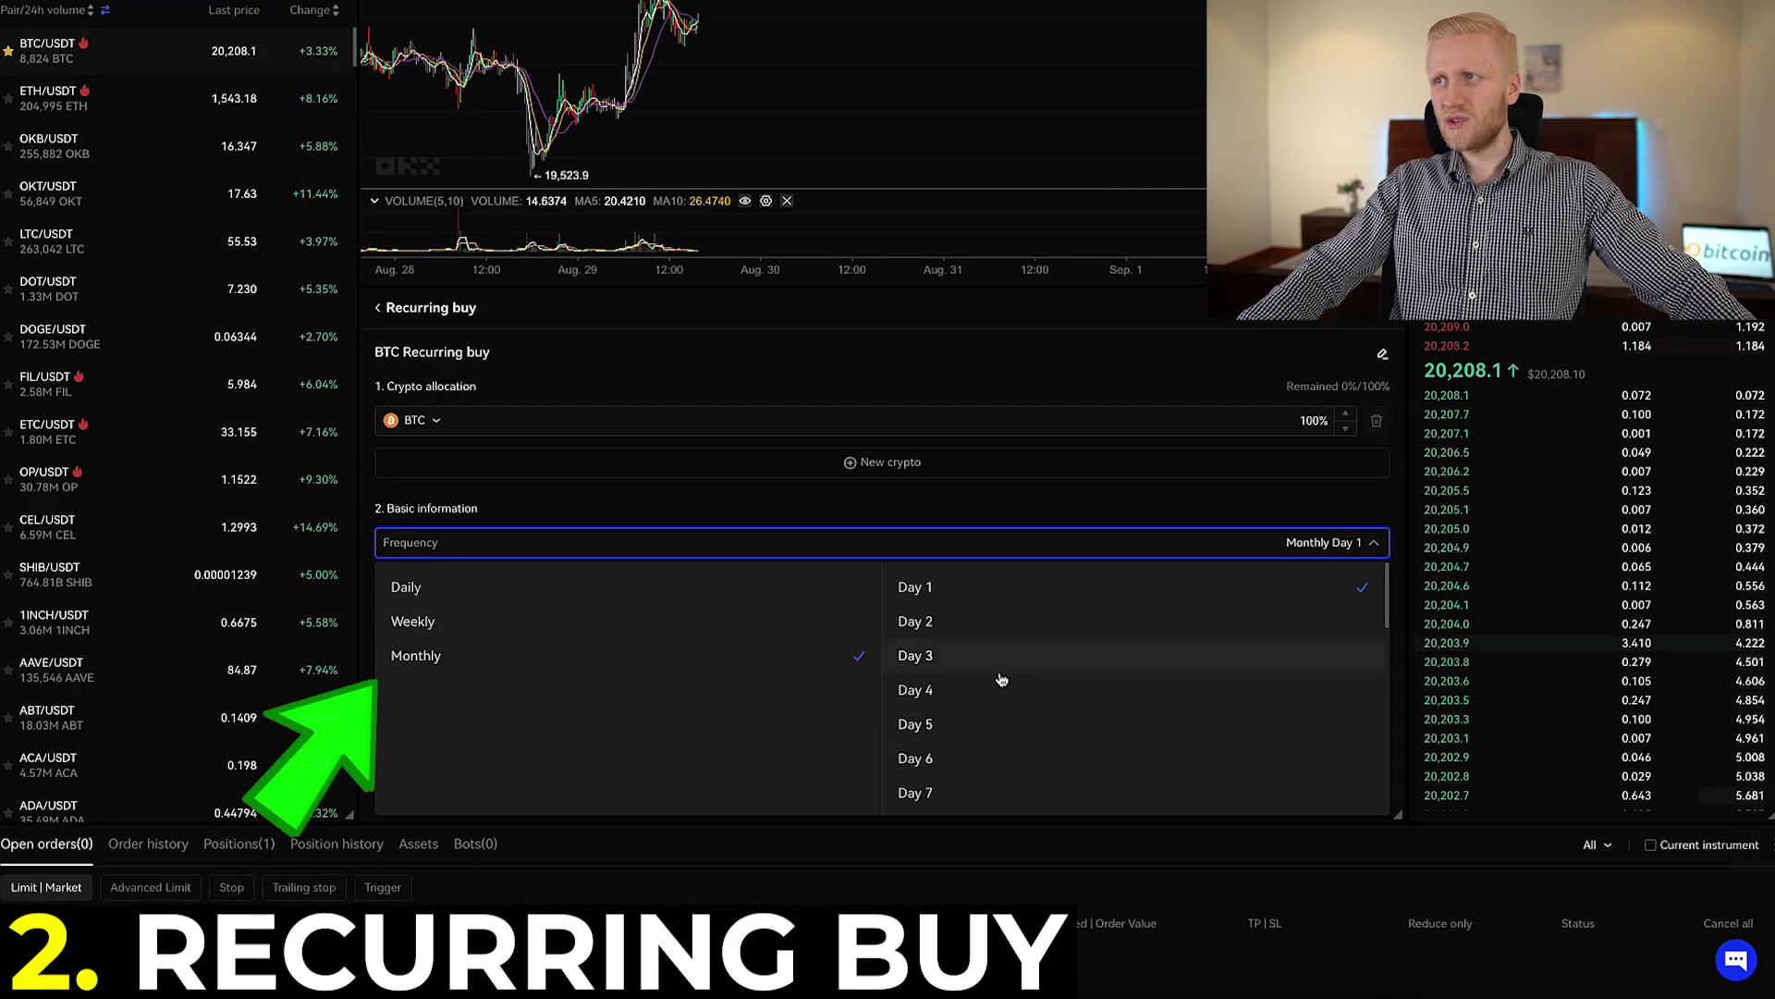
{"action": "scroll", "coordinate": [1026, 712], "scroll_direction": "down", "scroll_amount": 5}
{"action": "left_click", "coordinate": [1009, 505]}
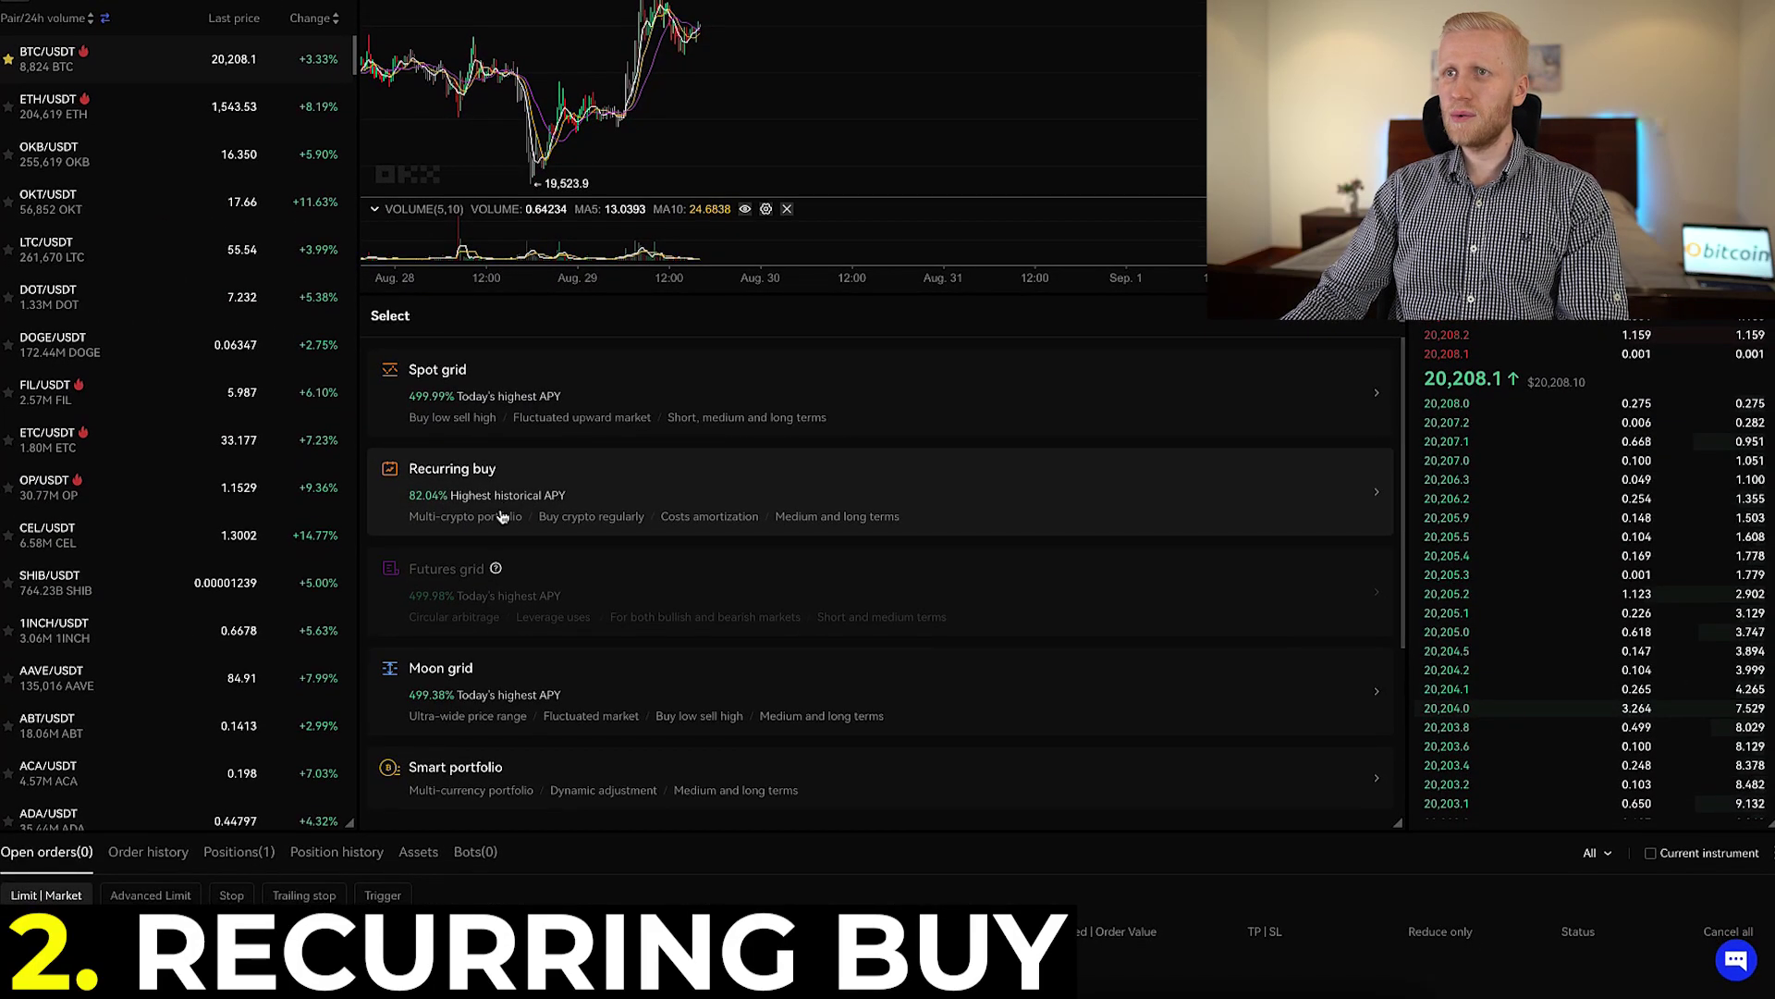
- Check the futures grid's availability note, open derivatives trading and compare the bot's Set myself and AI strategy modes
{"action": "scroll", "coordinate": [499, 491], "scroll_direction": "down", "scroll_amount": 1}
{"action": "mouse_move", "coordinate": [495, 474]}
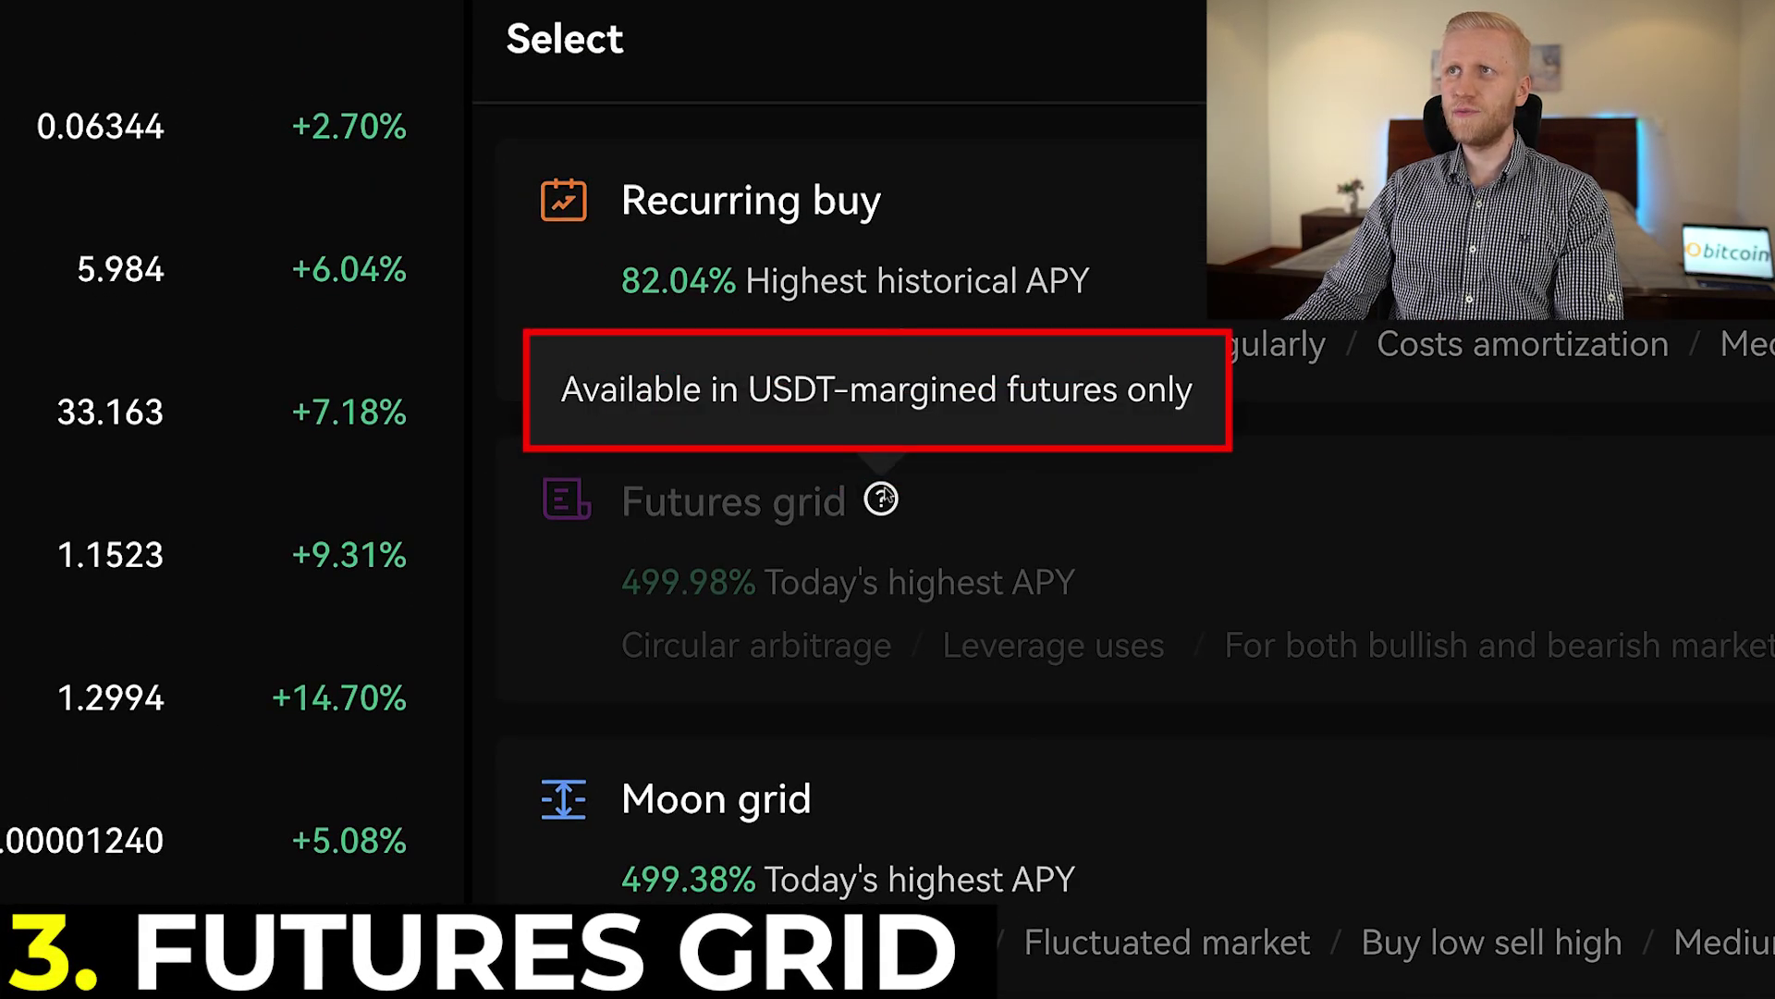
{"action": "mouse_move", "coordinate": [518, 17]}
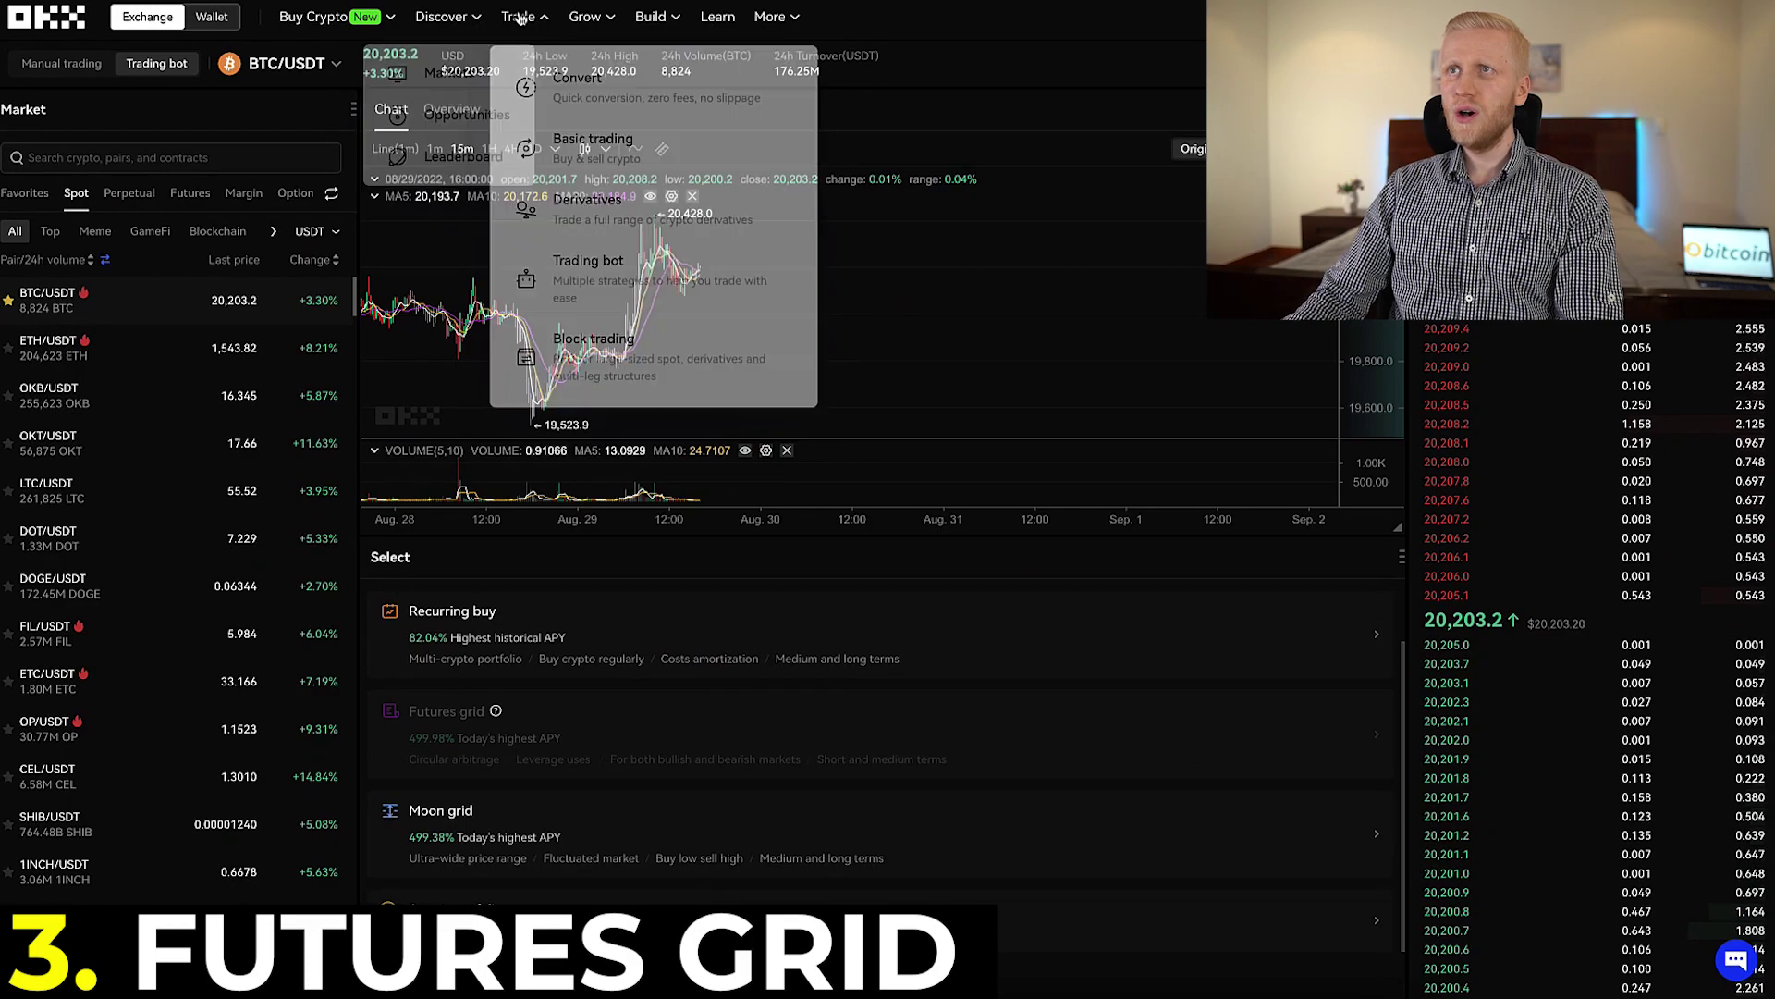
{"action": "left_click", "coordinate": [597, 201]}
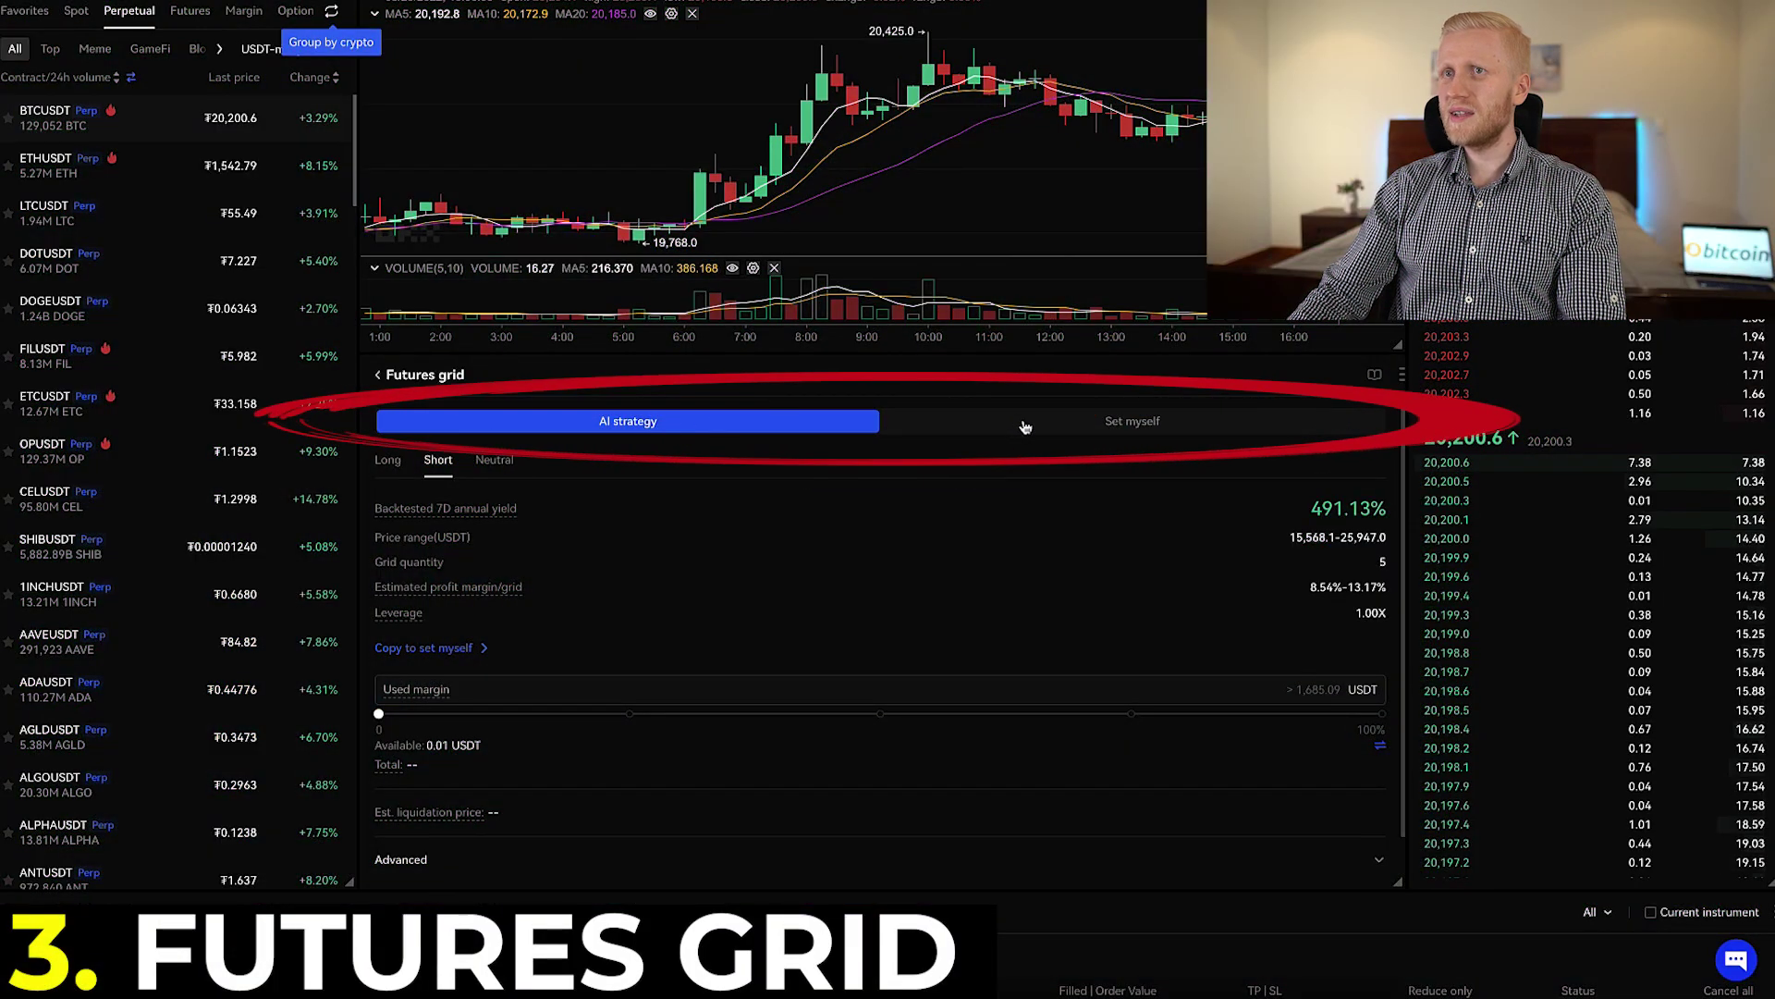
{"action": "left_click", "coordinate": [1024, 426]}
{"action": "left_click", "coordinate": [695, 429]}
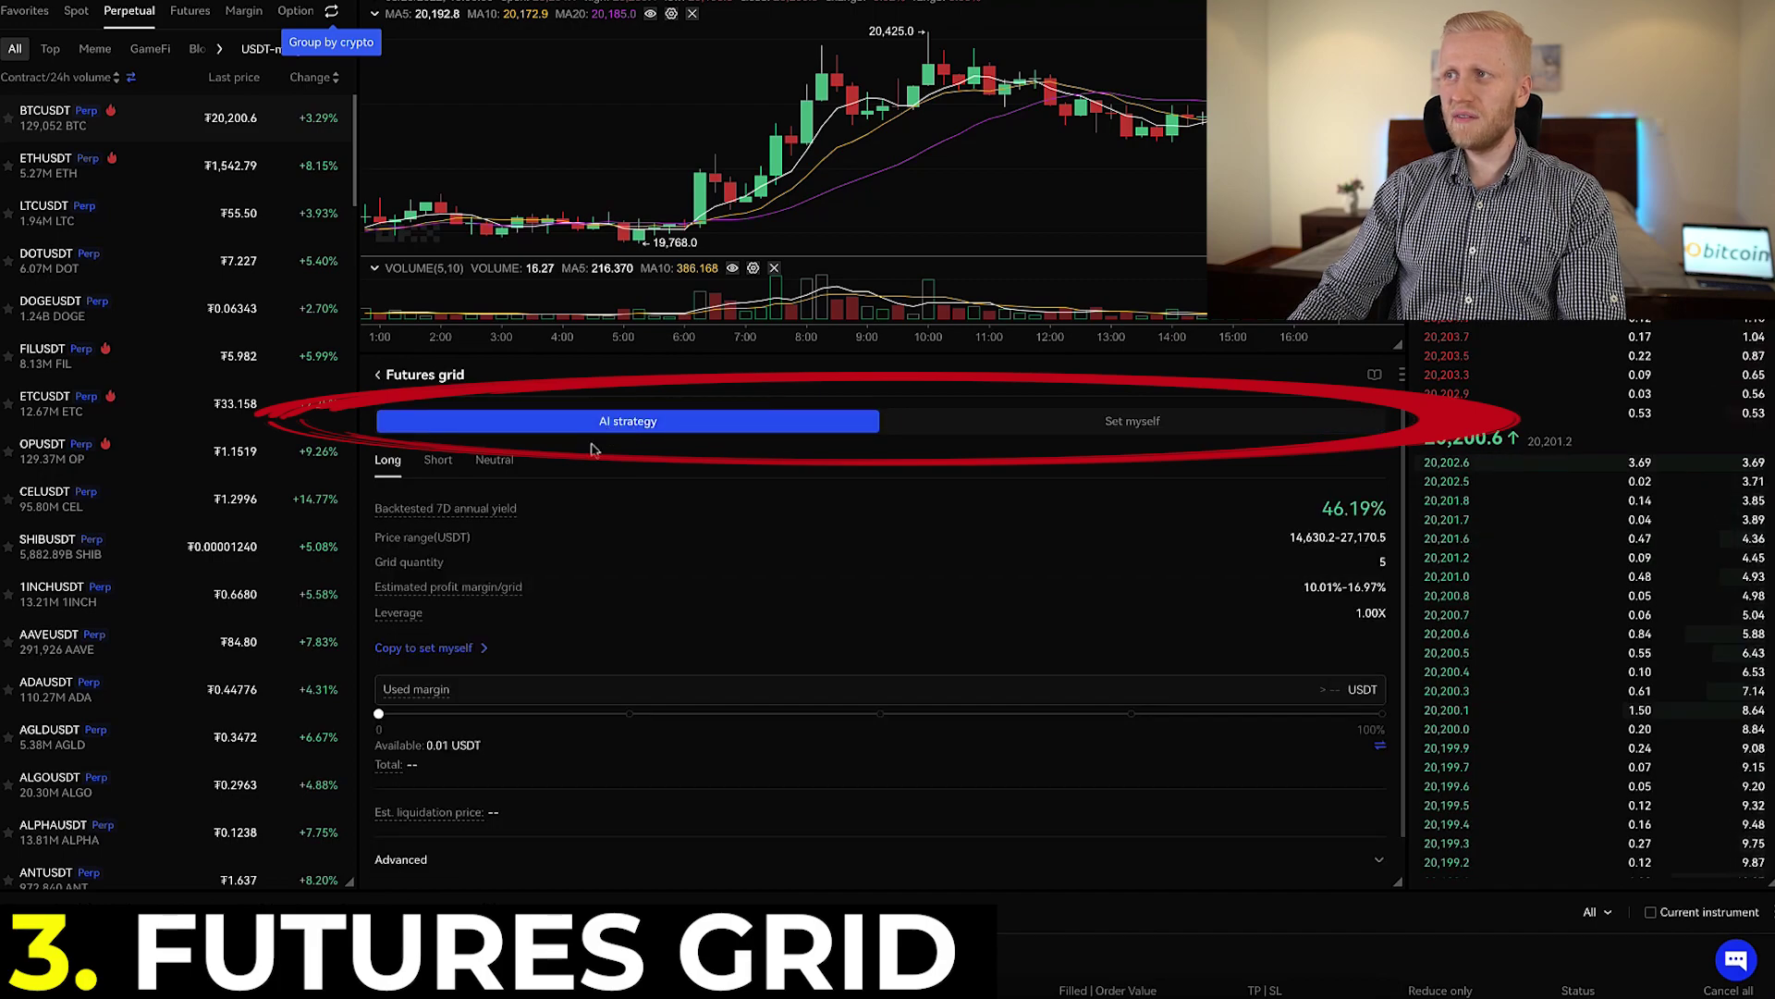
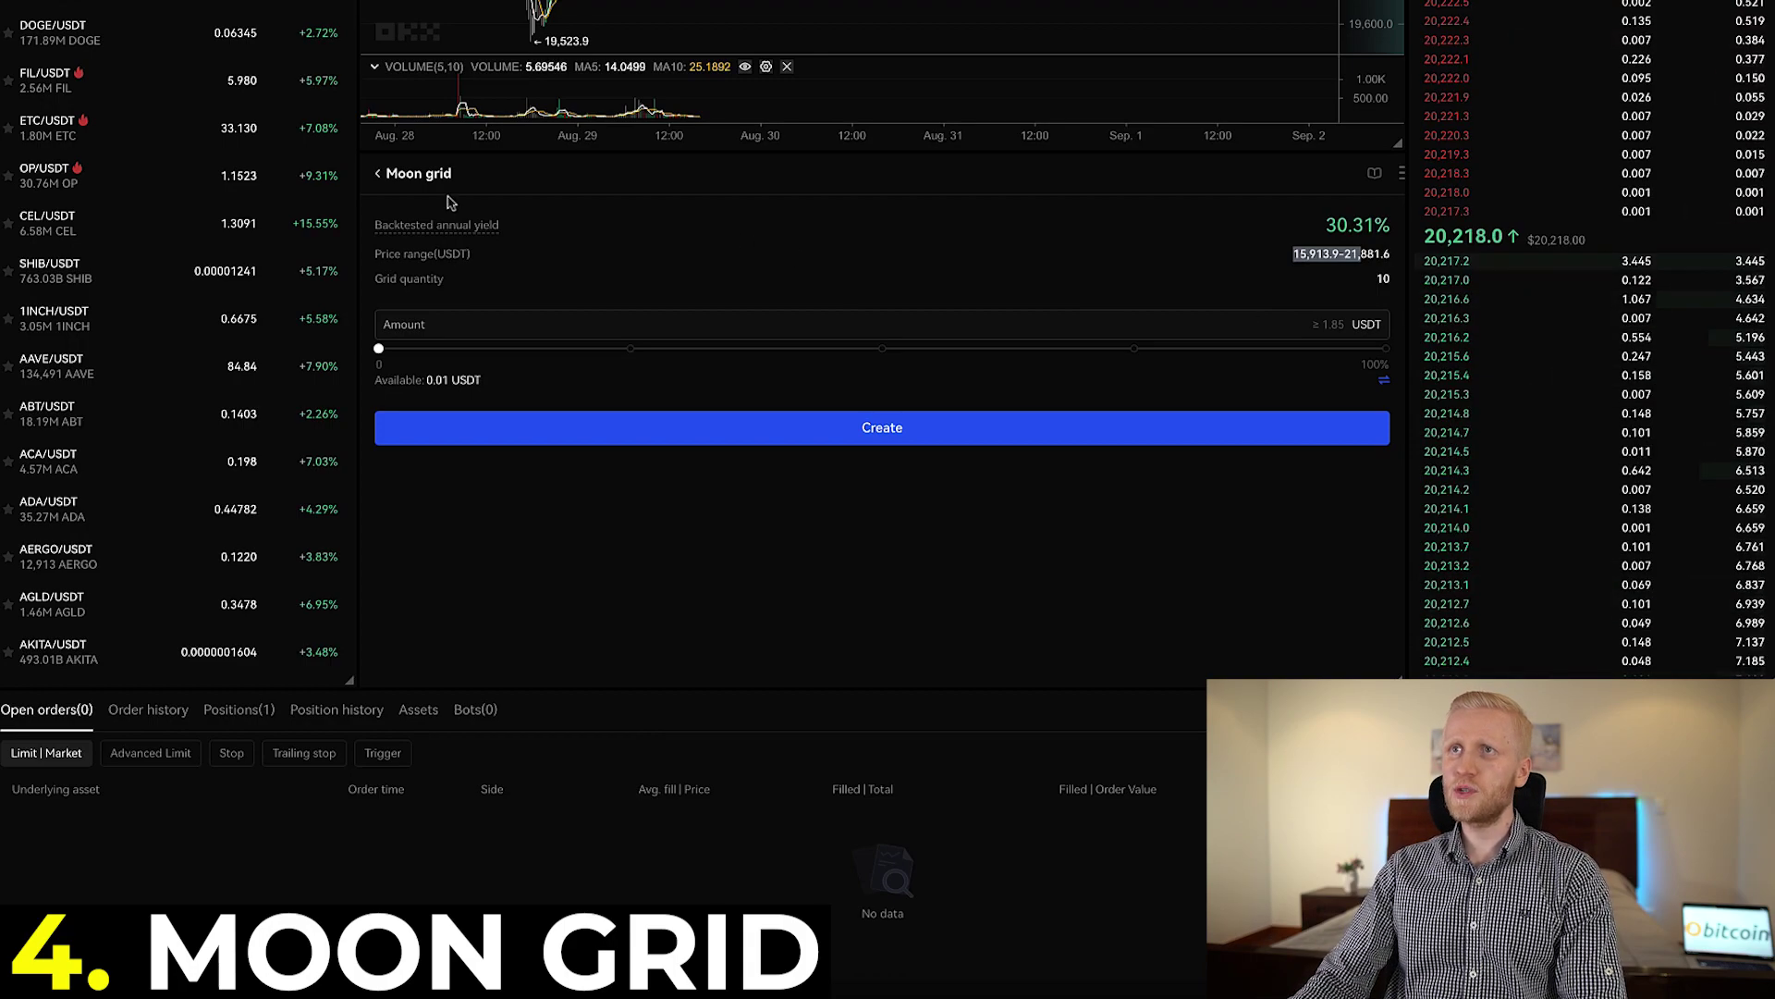
- Compare Moon grid with Spot grid in the bot list, and examine Moon grid's price range
{"action": "left_click", "coordinate": [378, 174]}
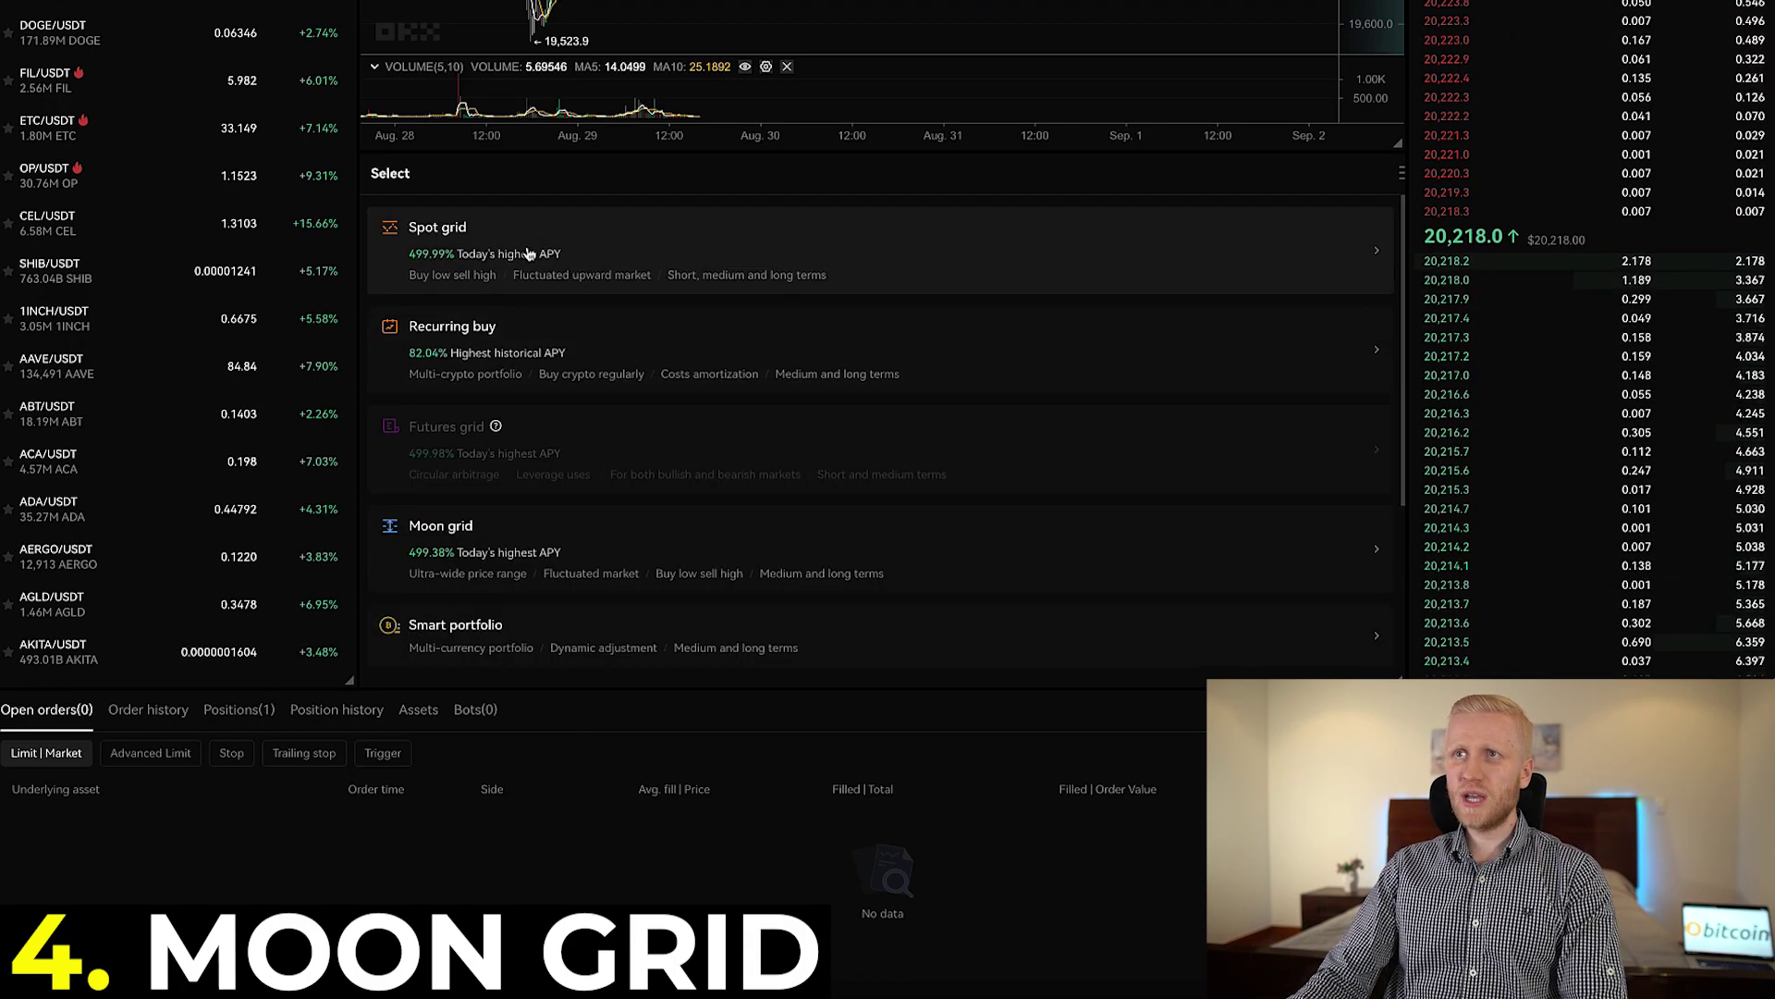
{"action": "left_click", "coordinate": [688, 552]}
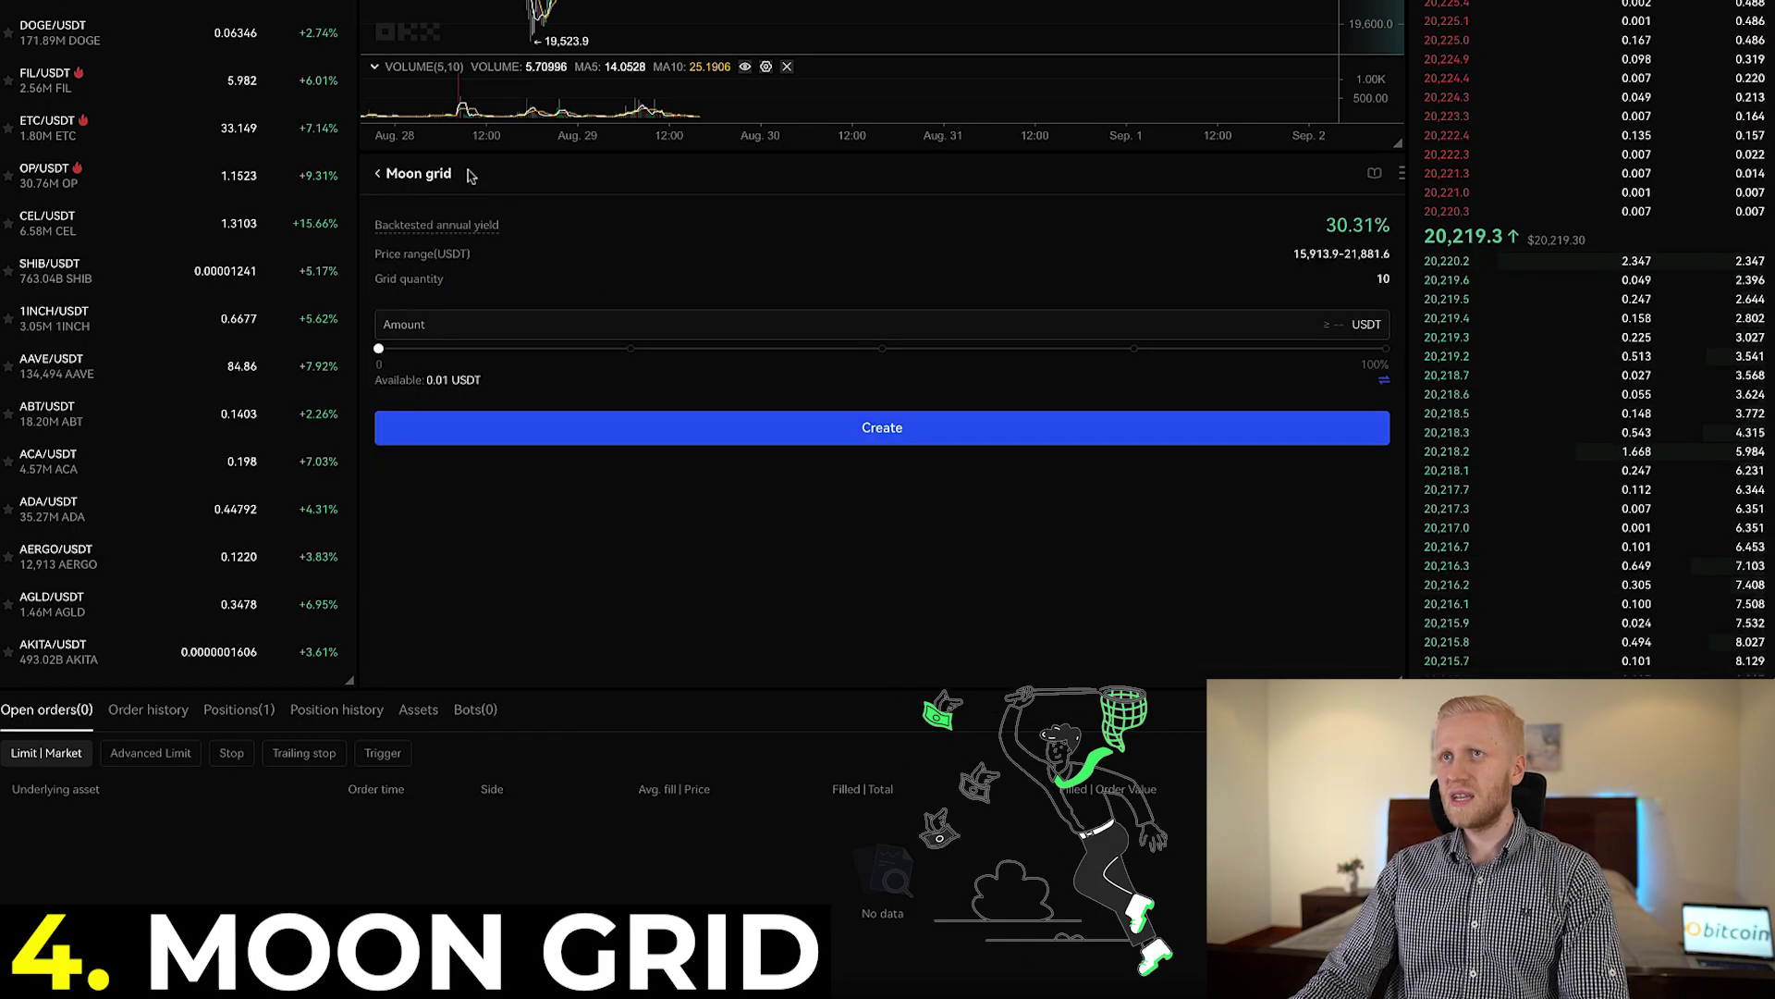
{"action": "left_click", "coordinate": [451, 178]}
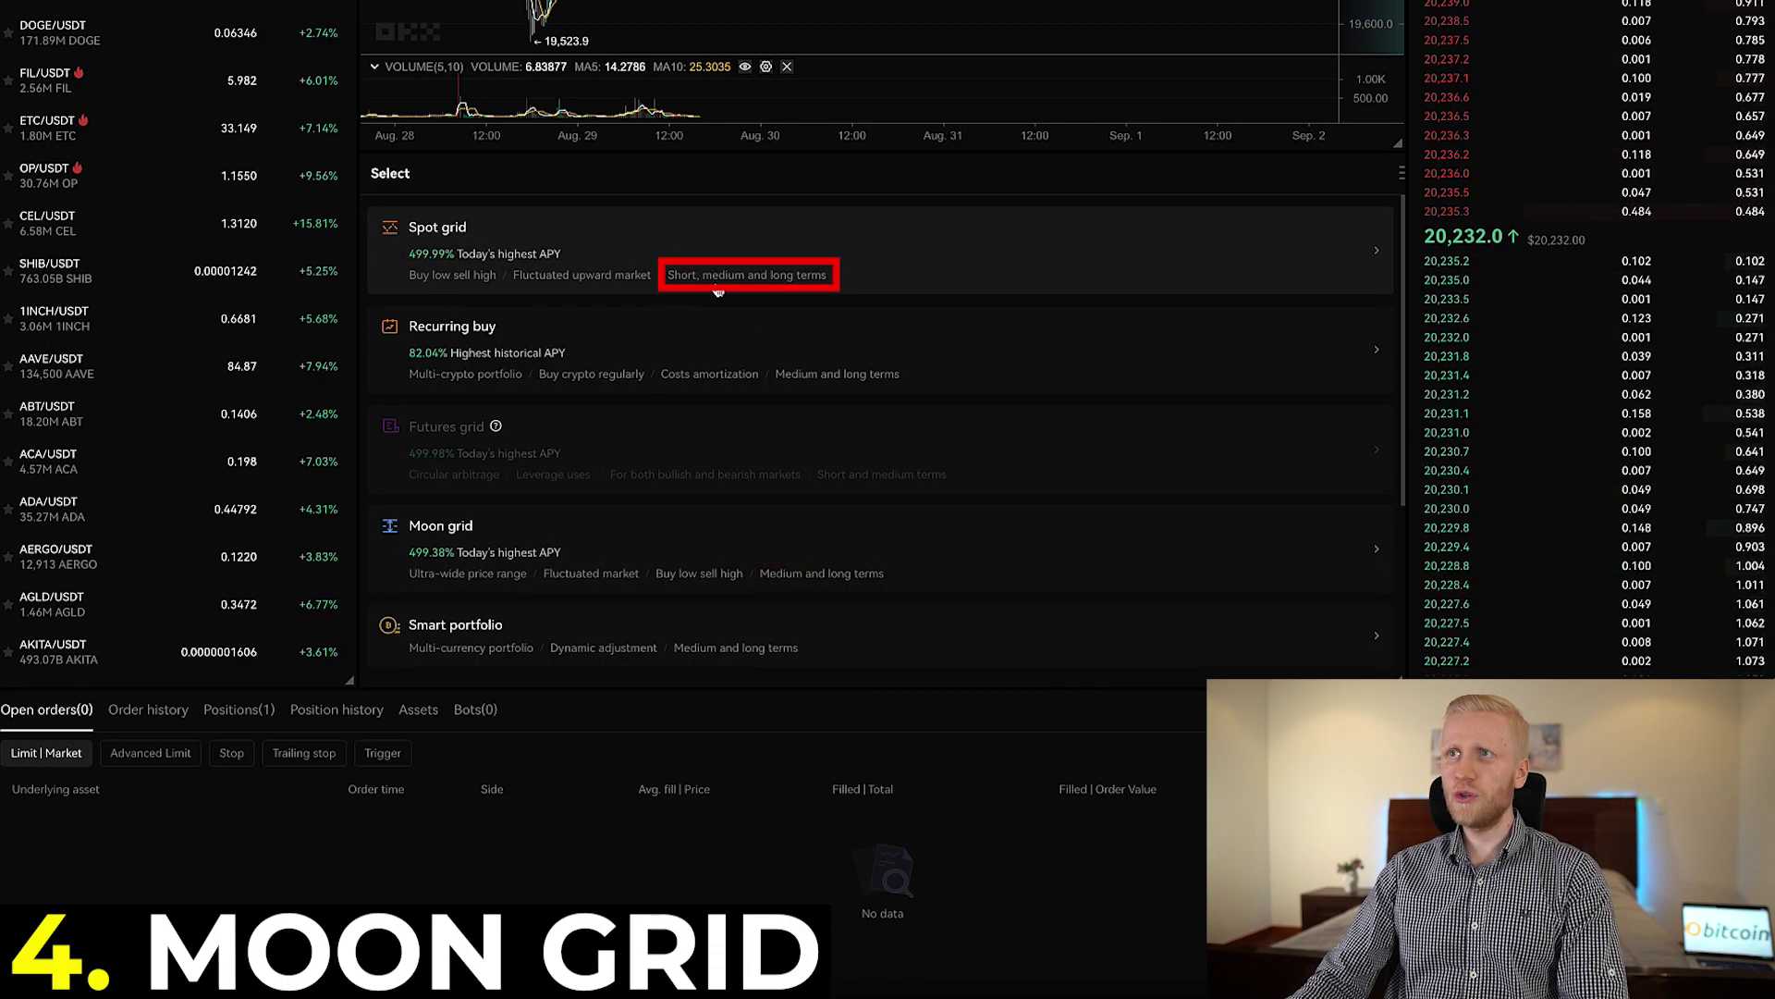
{"action": "left_click", "coordinate": [906, 550]}
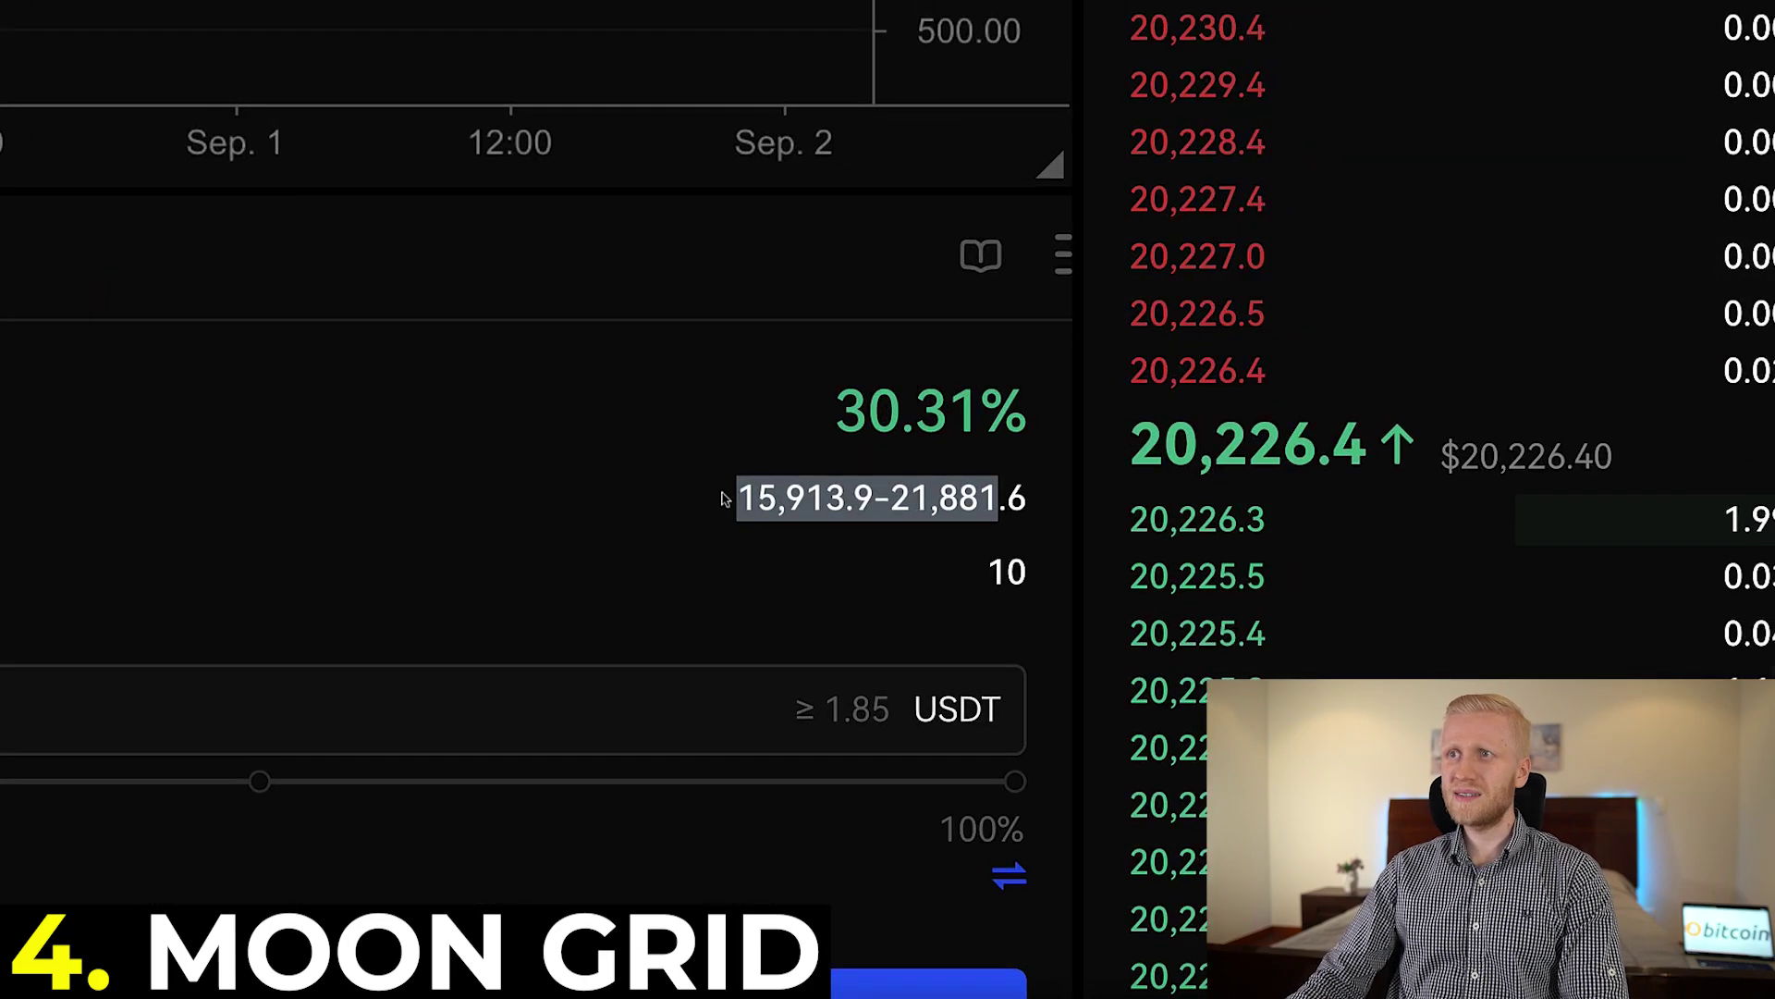
{"action": "left_click_drag", "start_coordinate": [888, 500], "coordinate": [1051, 509]}
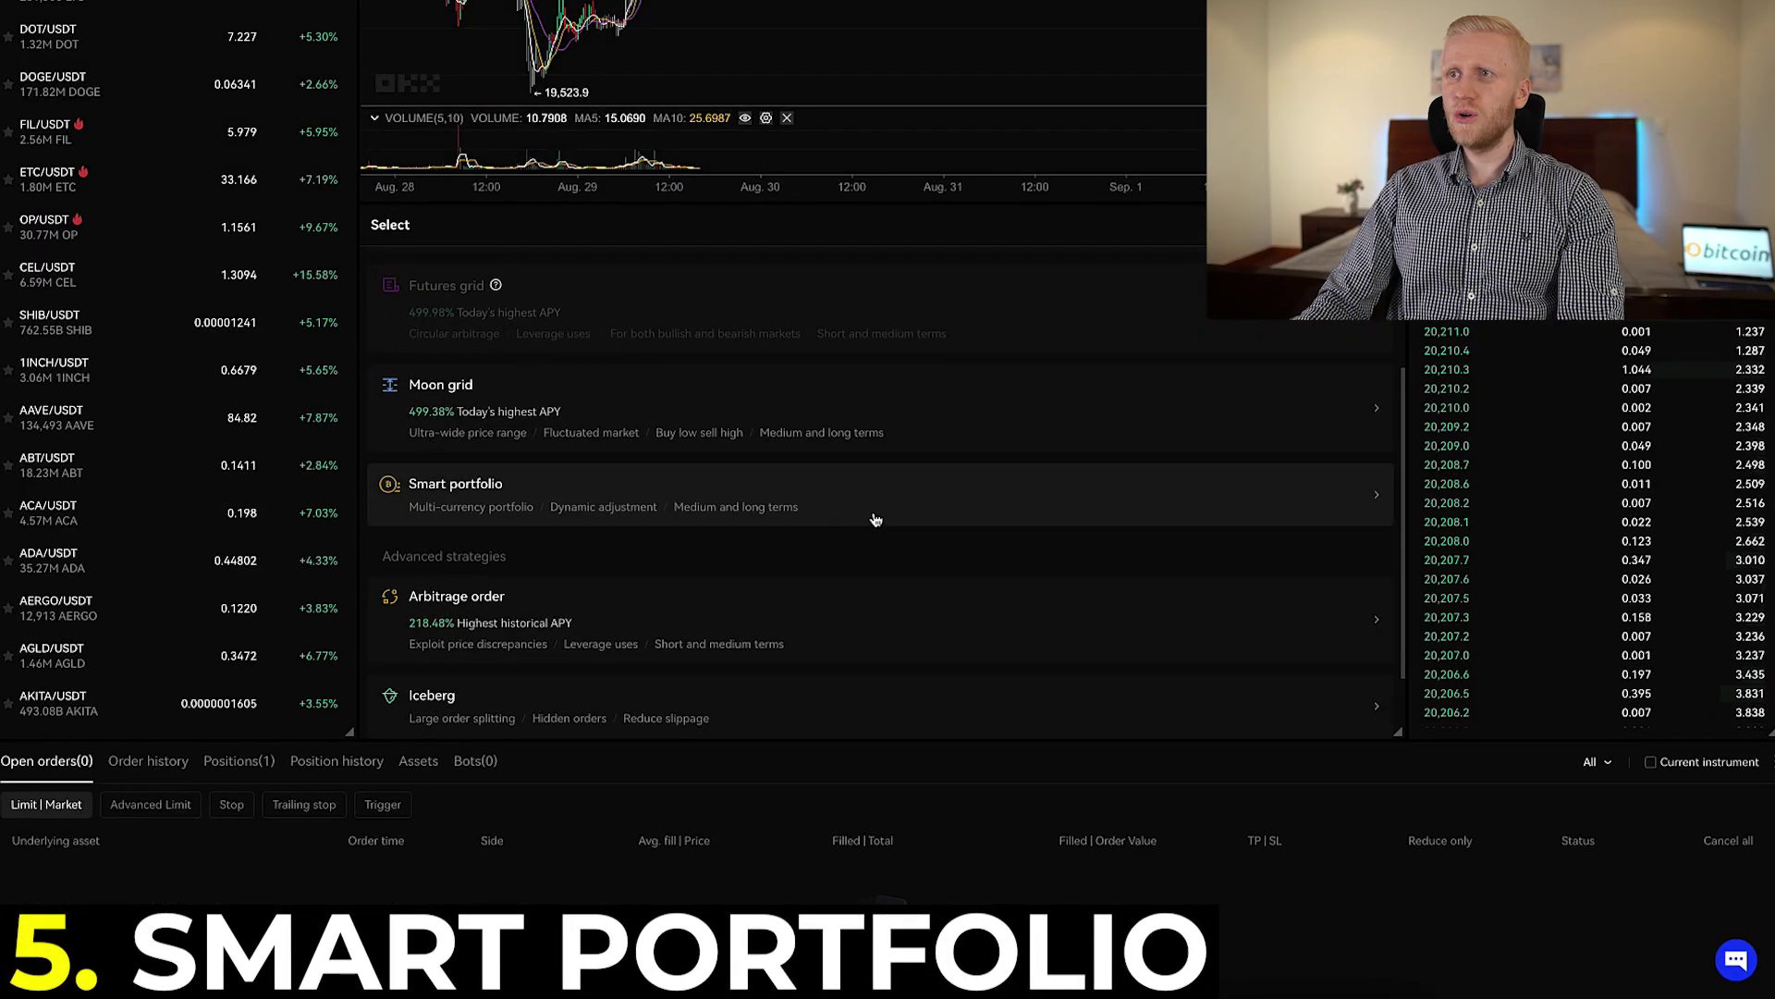
- Open the Smart portfolio bot and try to add bnb as a third crypto in the allocation
{"action": "left_click", "coordinate": [876, 520]}
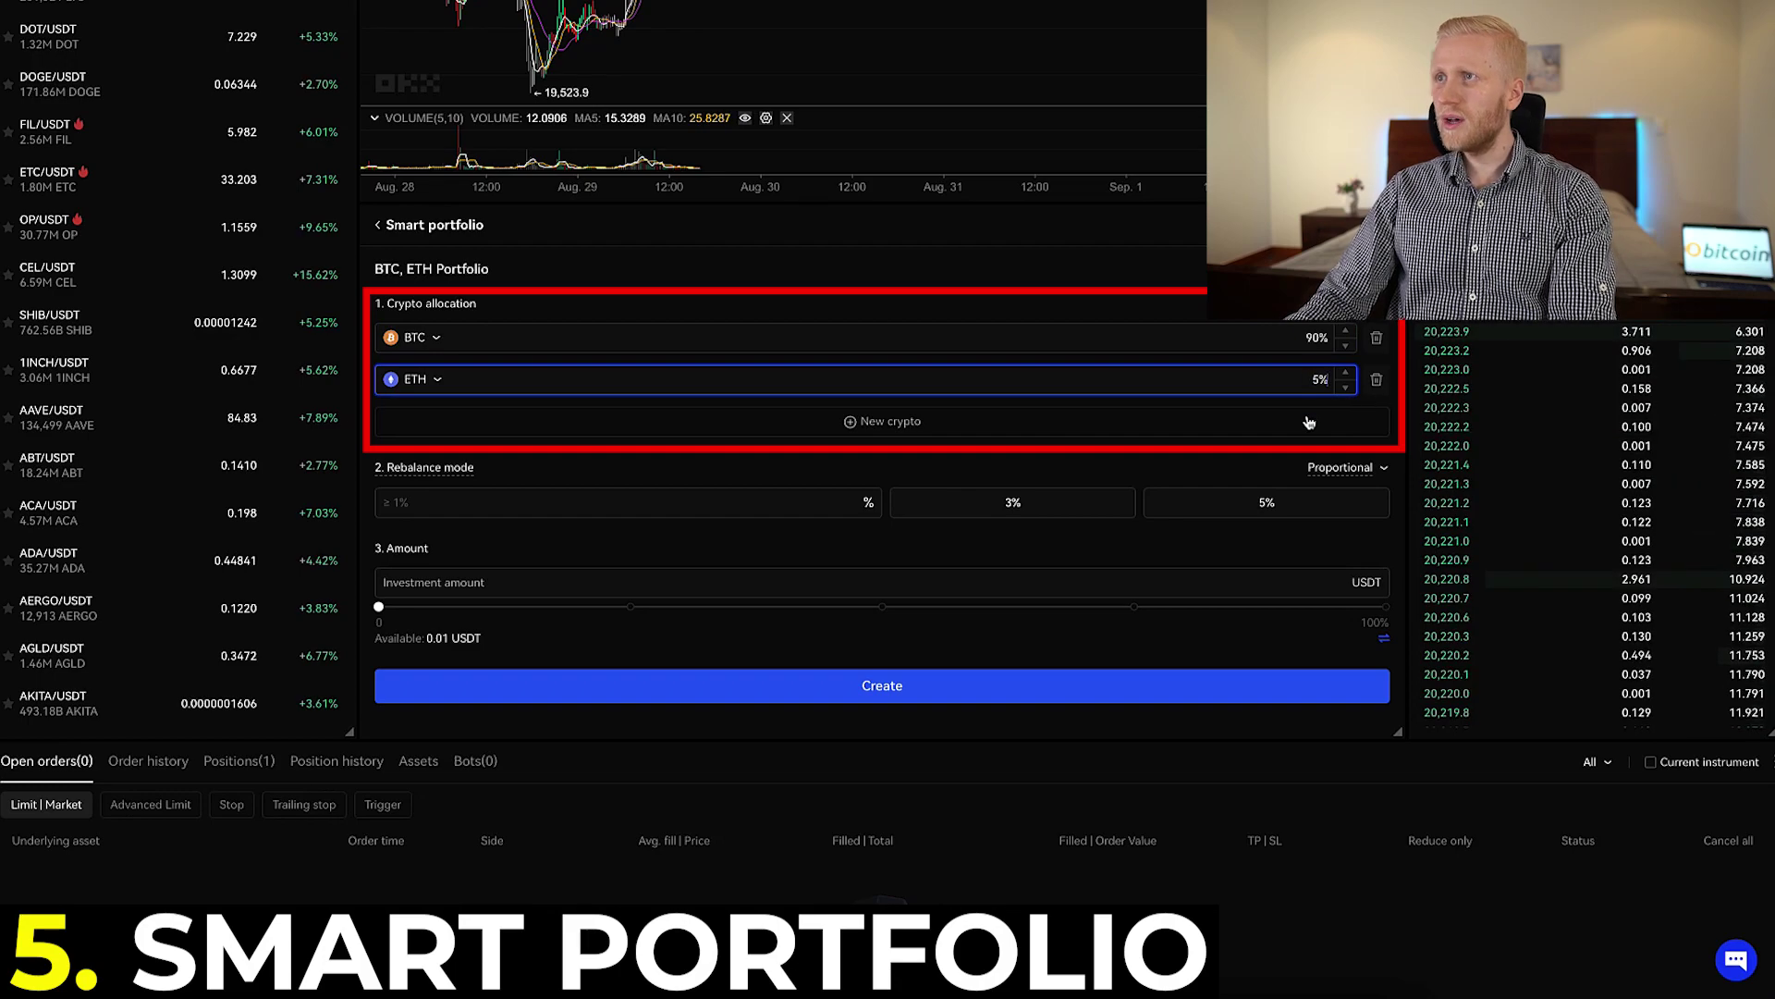
{"action": "left_click", "coordinate": [1309, 423]}
{"action": "left_click", "coordinate": [431, 422]}
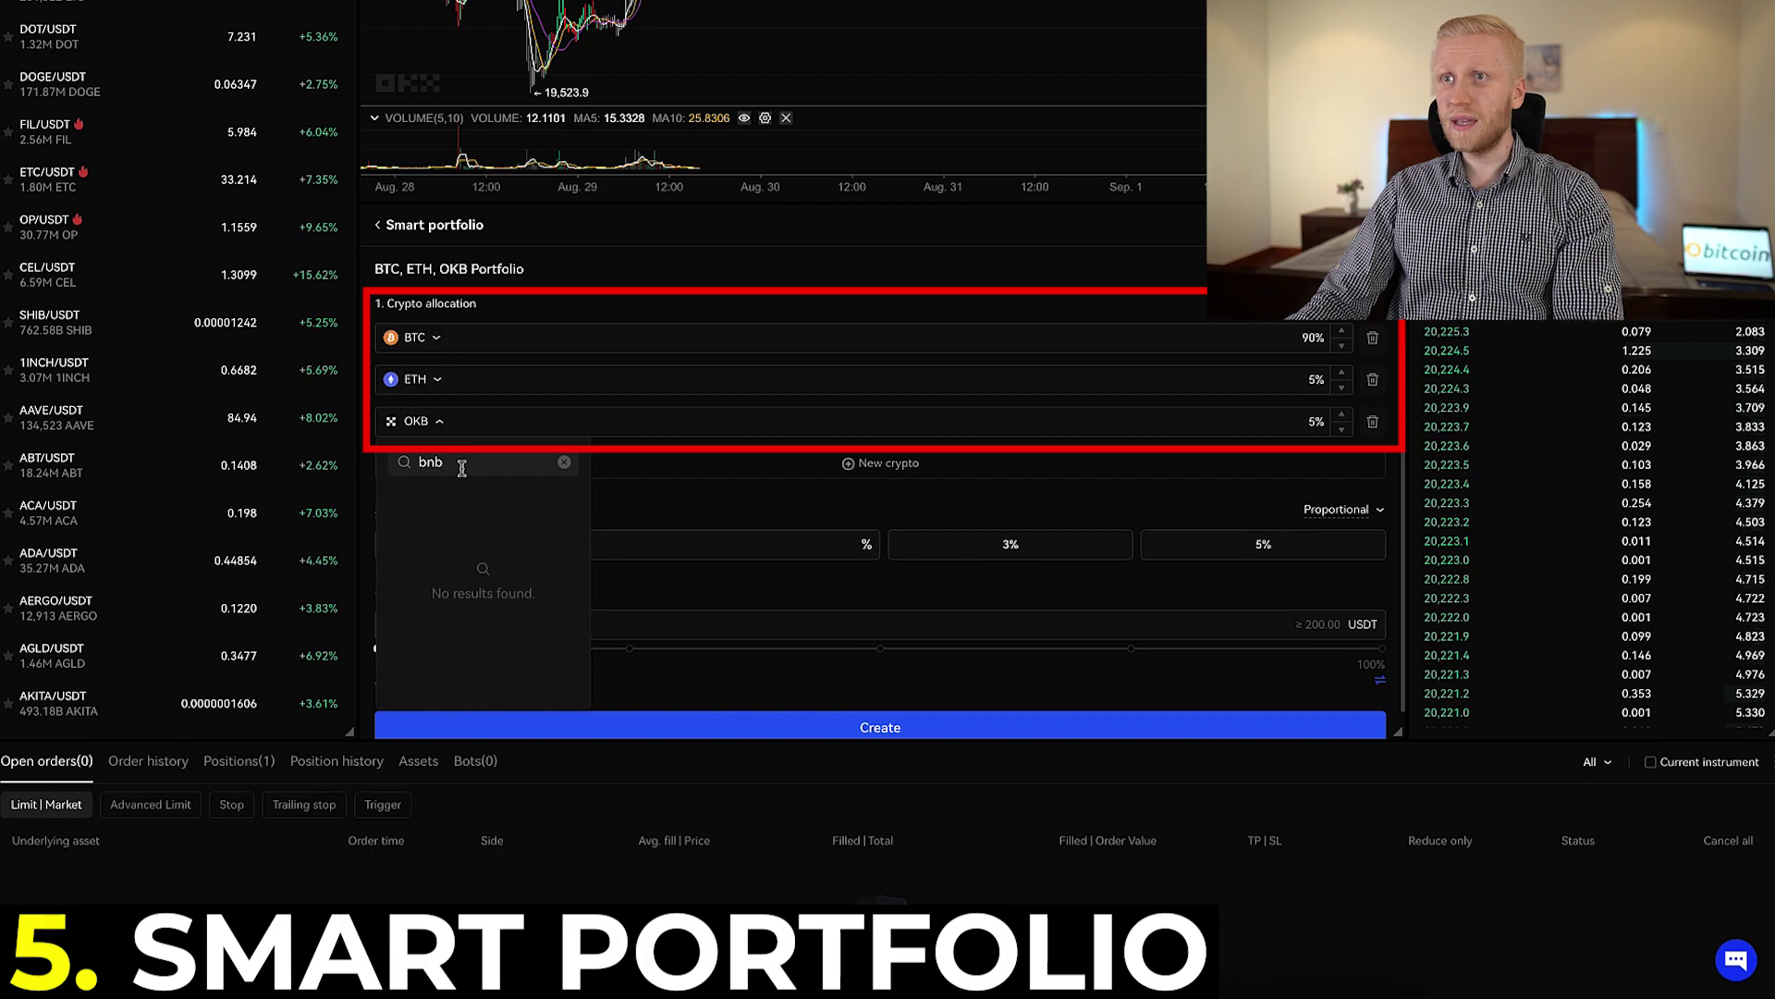
{"action": "left_click", "coordinate": [1373, 422]}
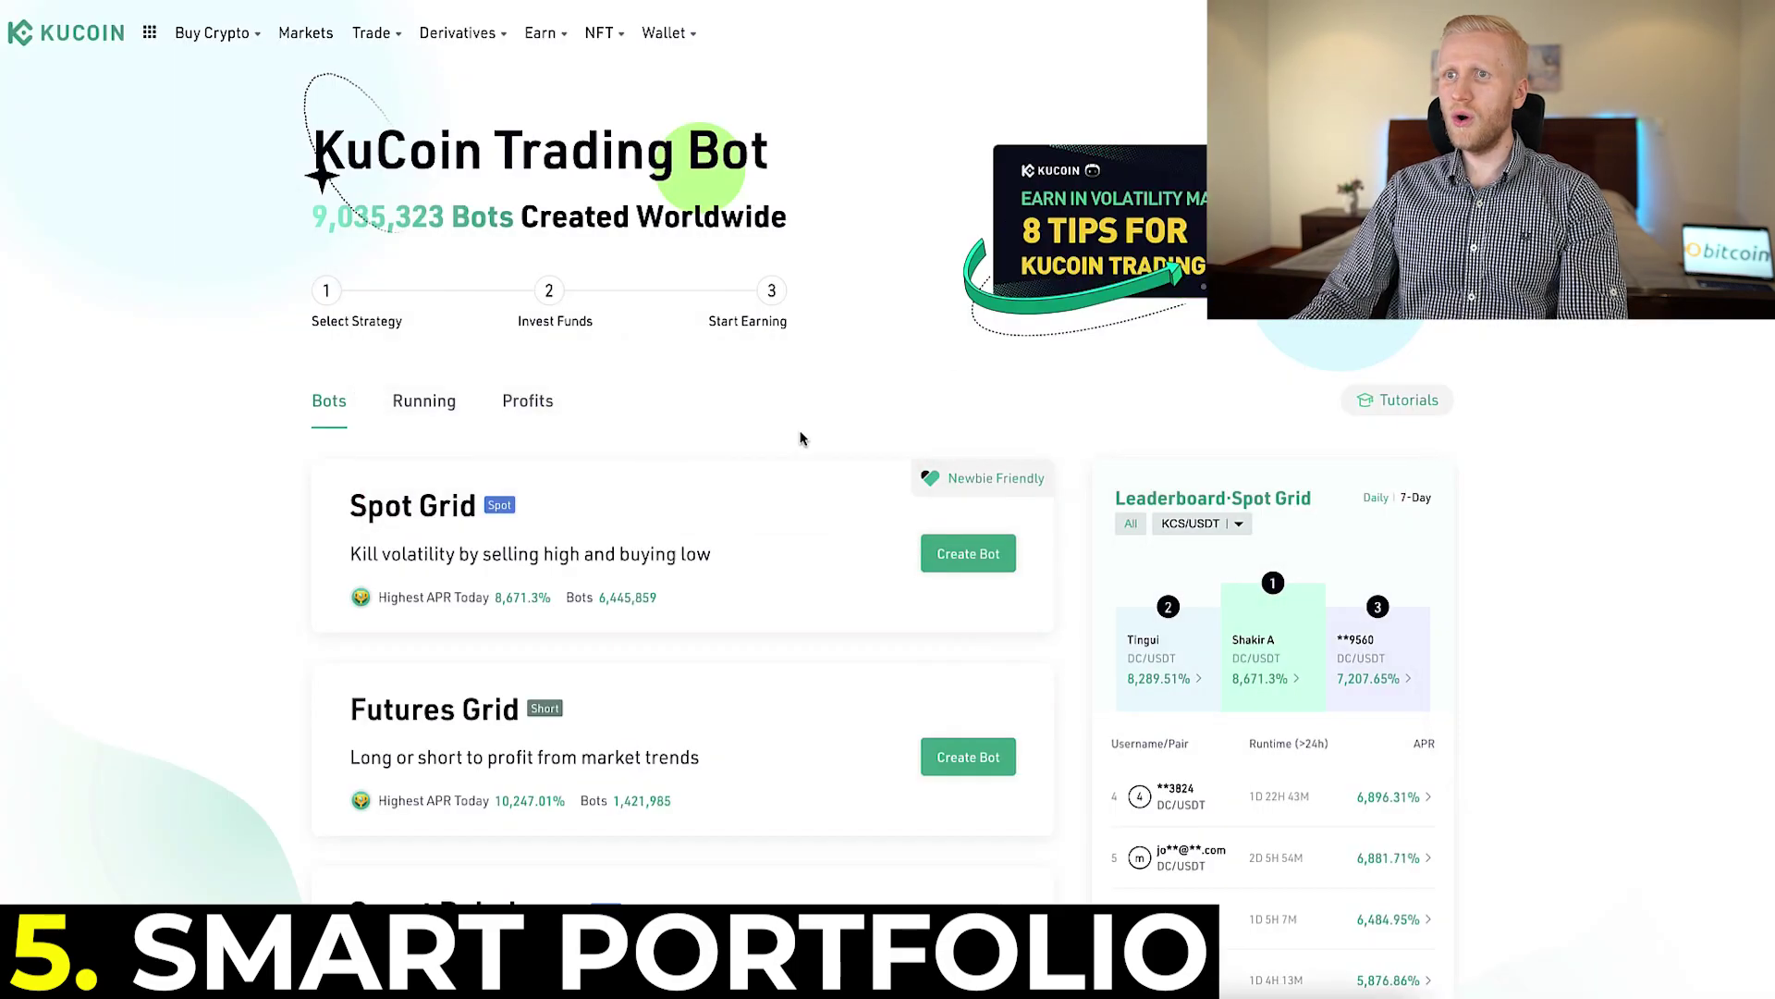
- Look over the KuCoin Trading Bot page and leave the Smart portfolio setup on OKX
{"action": "scroll", "coordinate": [801, 438], "scroll_direction": "down", "scroll_amount": 2}
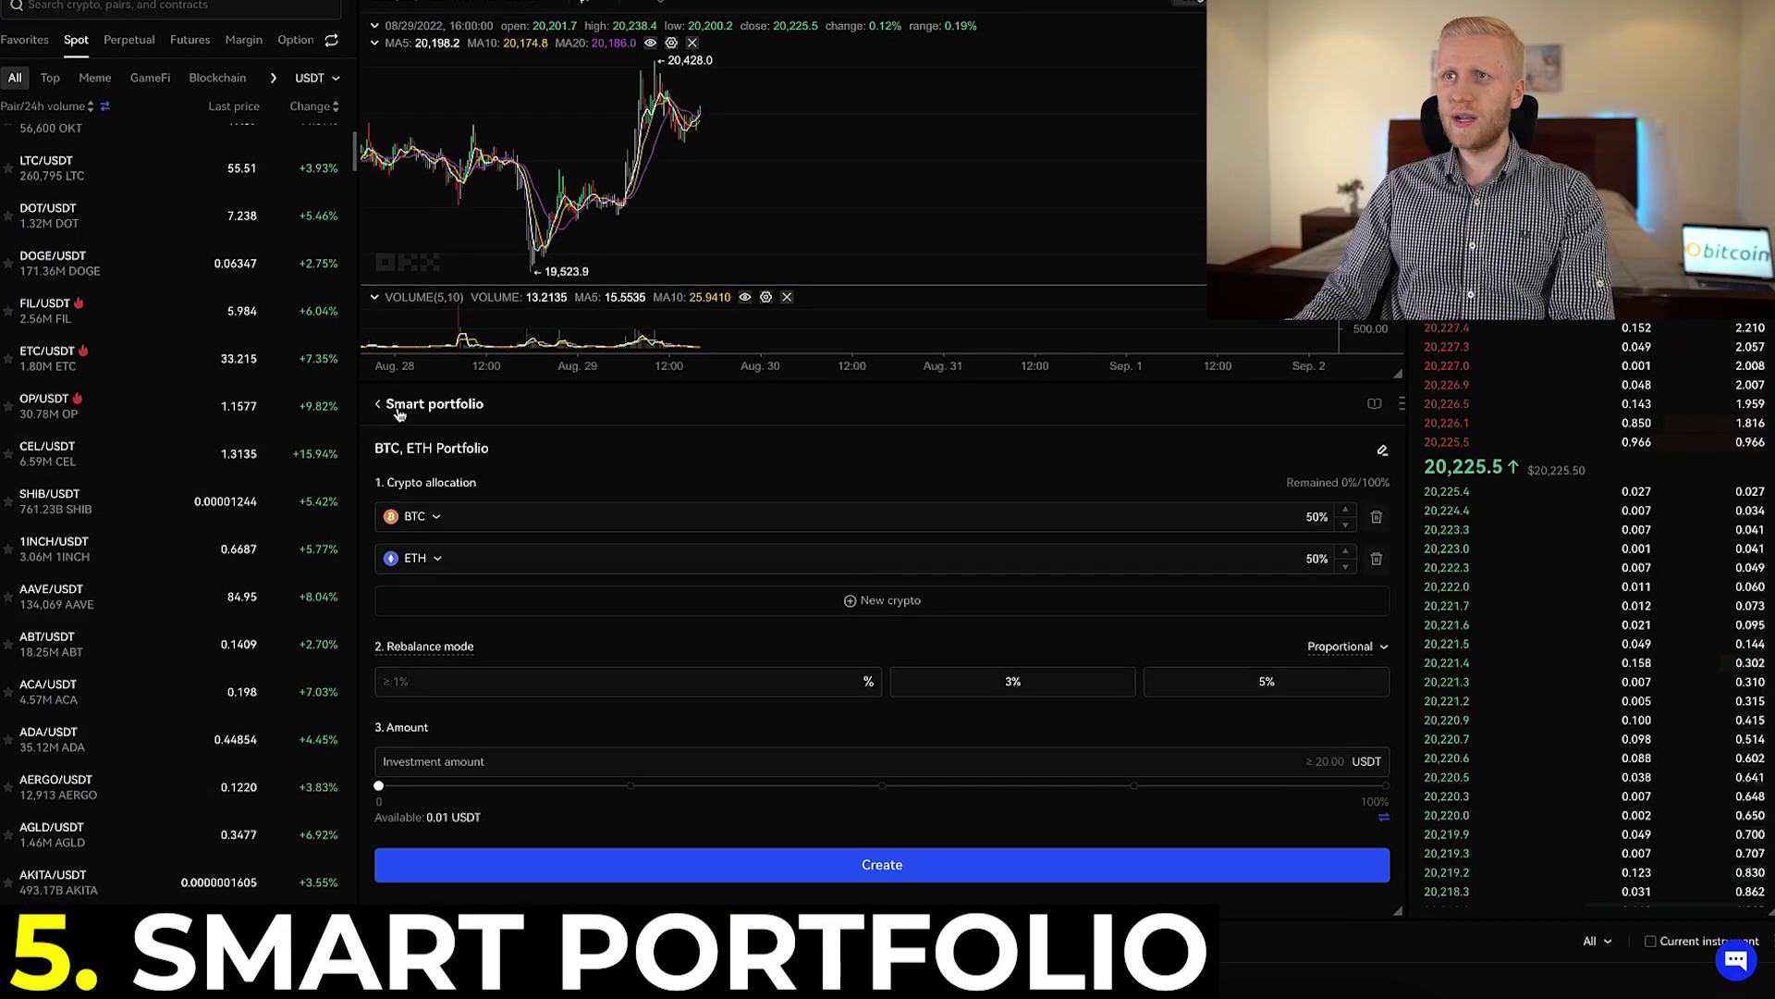
{"action": "left_click", "coordinate": [398, 413]}
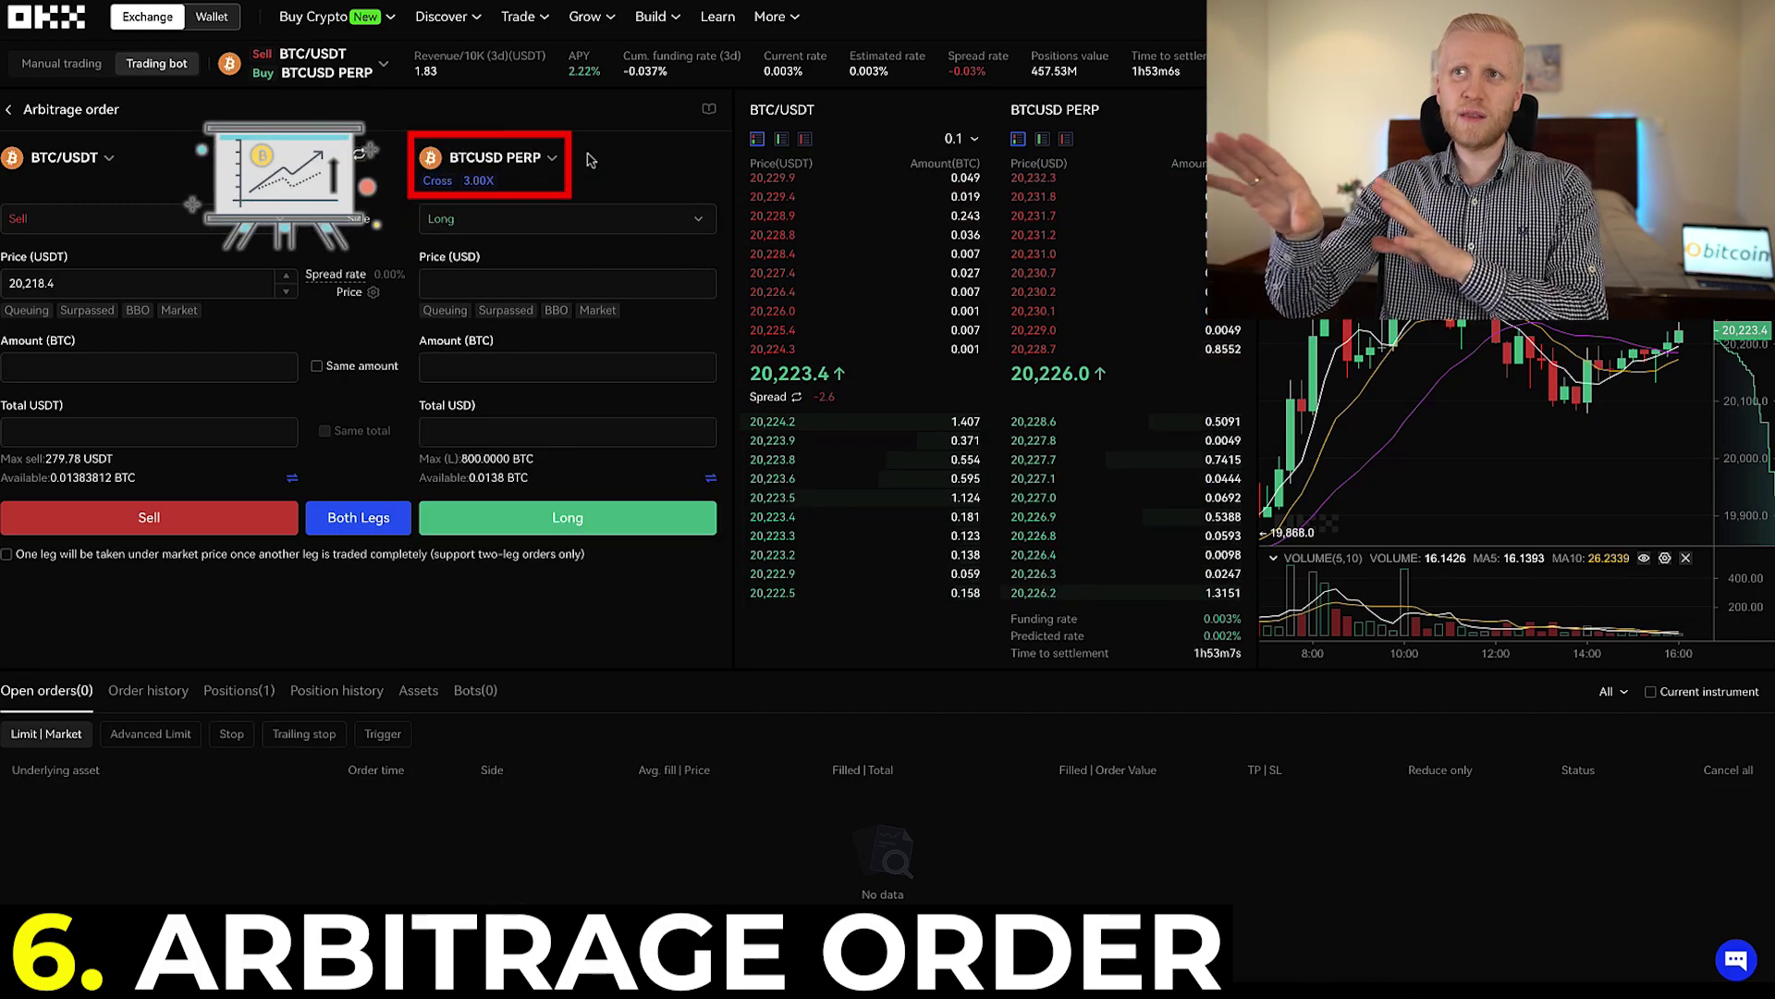
- Set the arbitrage order's two legs to the ETH/USDT spot pair and the ETHUSDT perpetual contract
{"action": "left_click", "coordinate": [45, 167]}
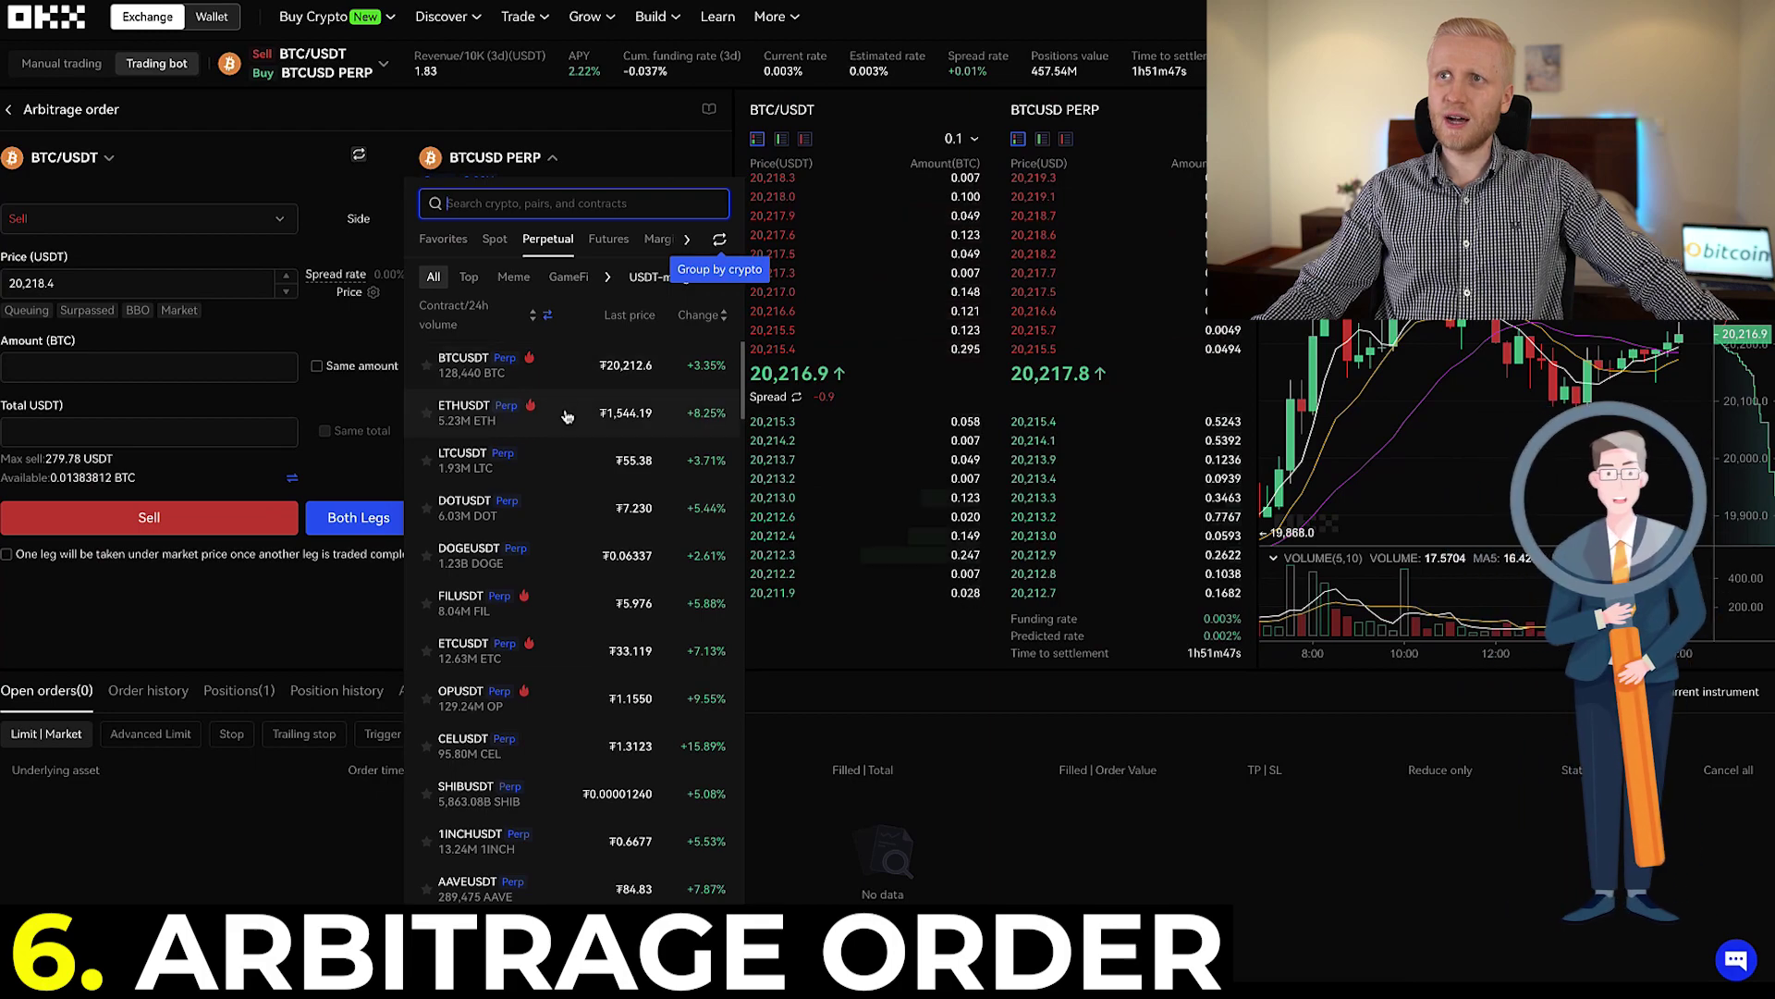
{"action": "left_click", "coordinate": [567, 416]}
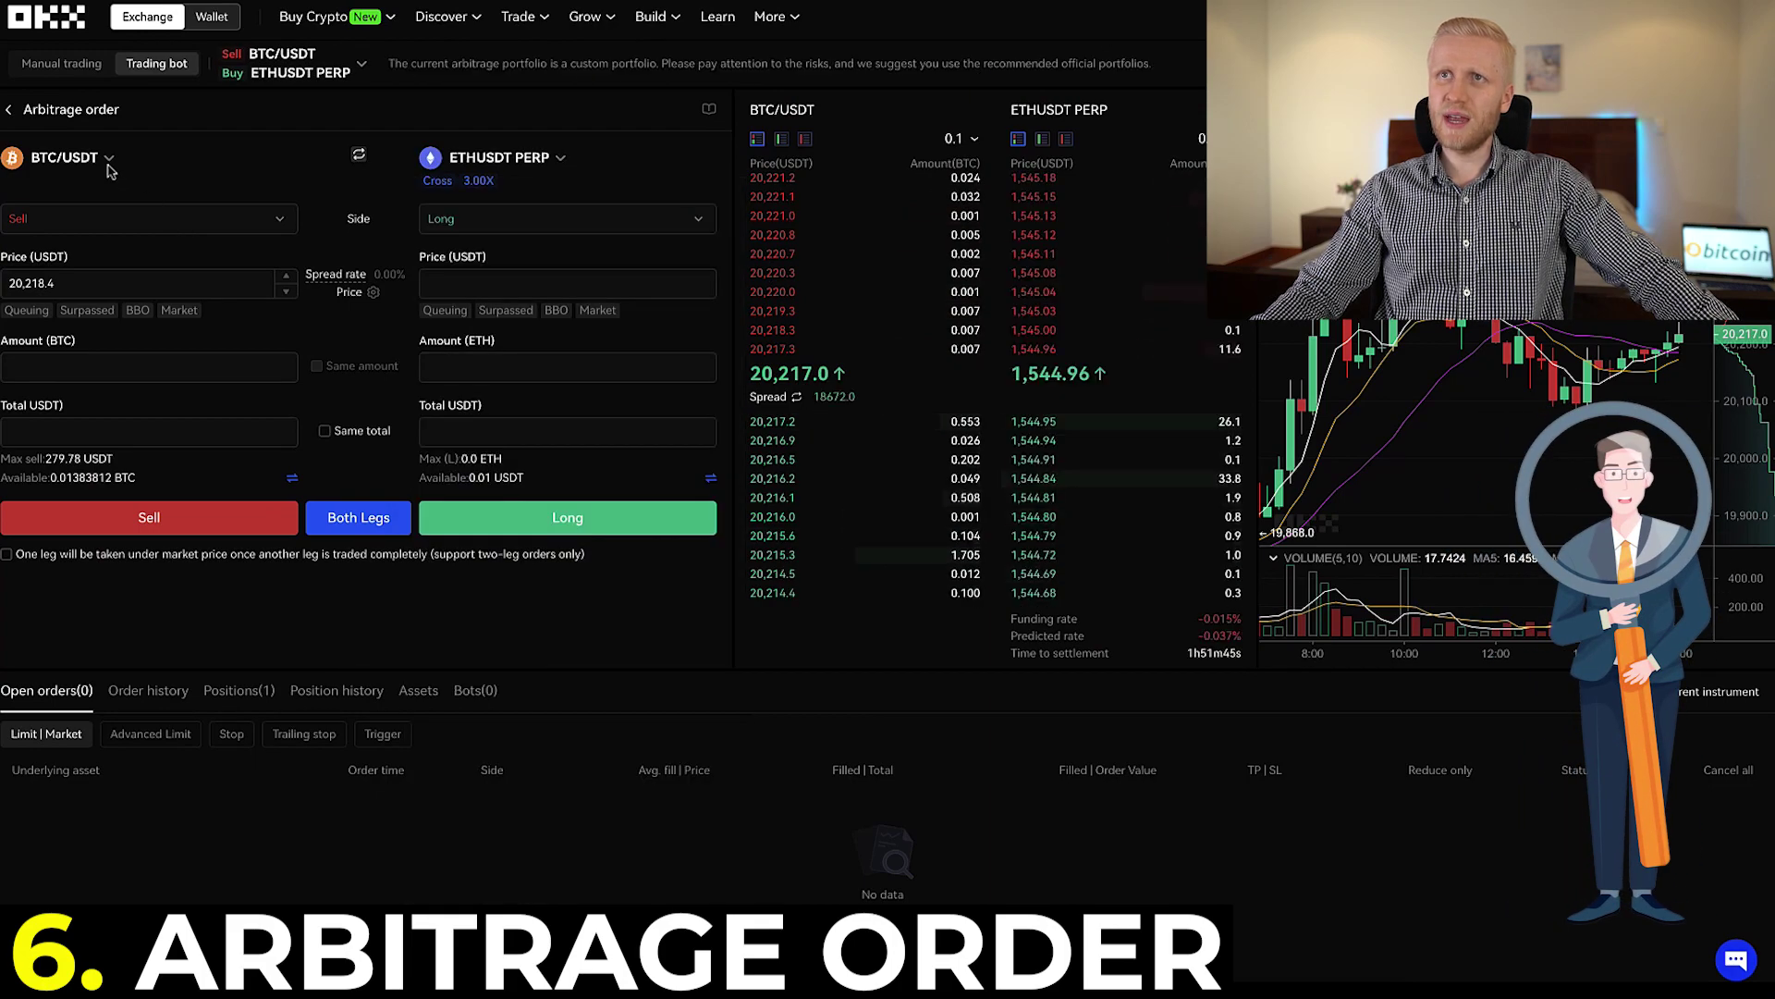
{"action": "left_click", "coordinate": [93, 159]}
{"action": "left_click", "coordinate": [121, 400]}
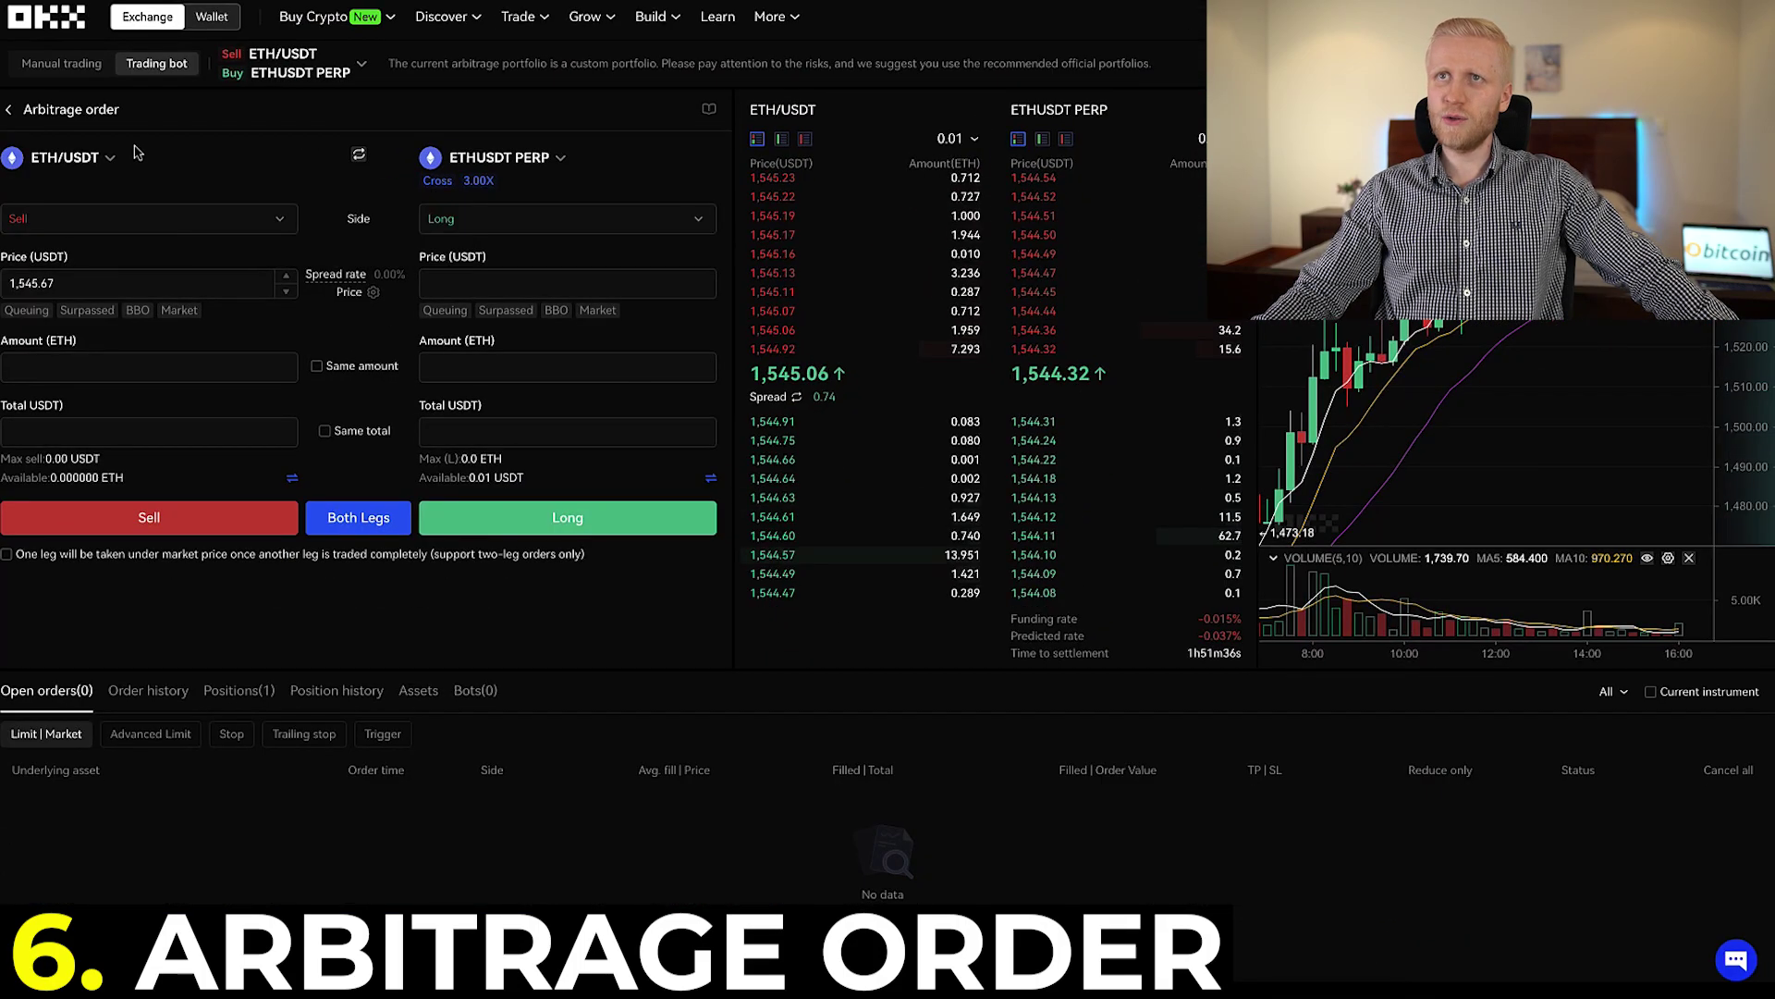
{"action": "left_click", "coordinate": [106, 161]}
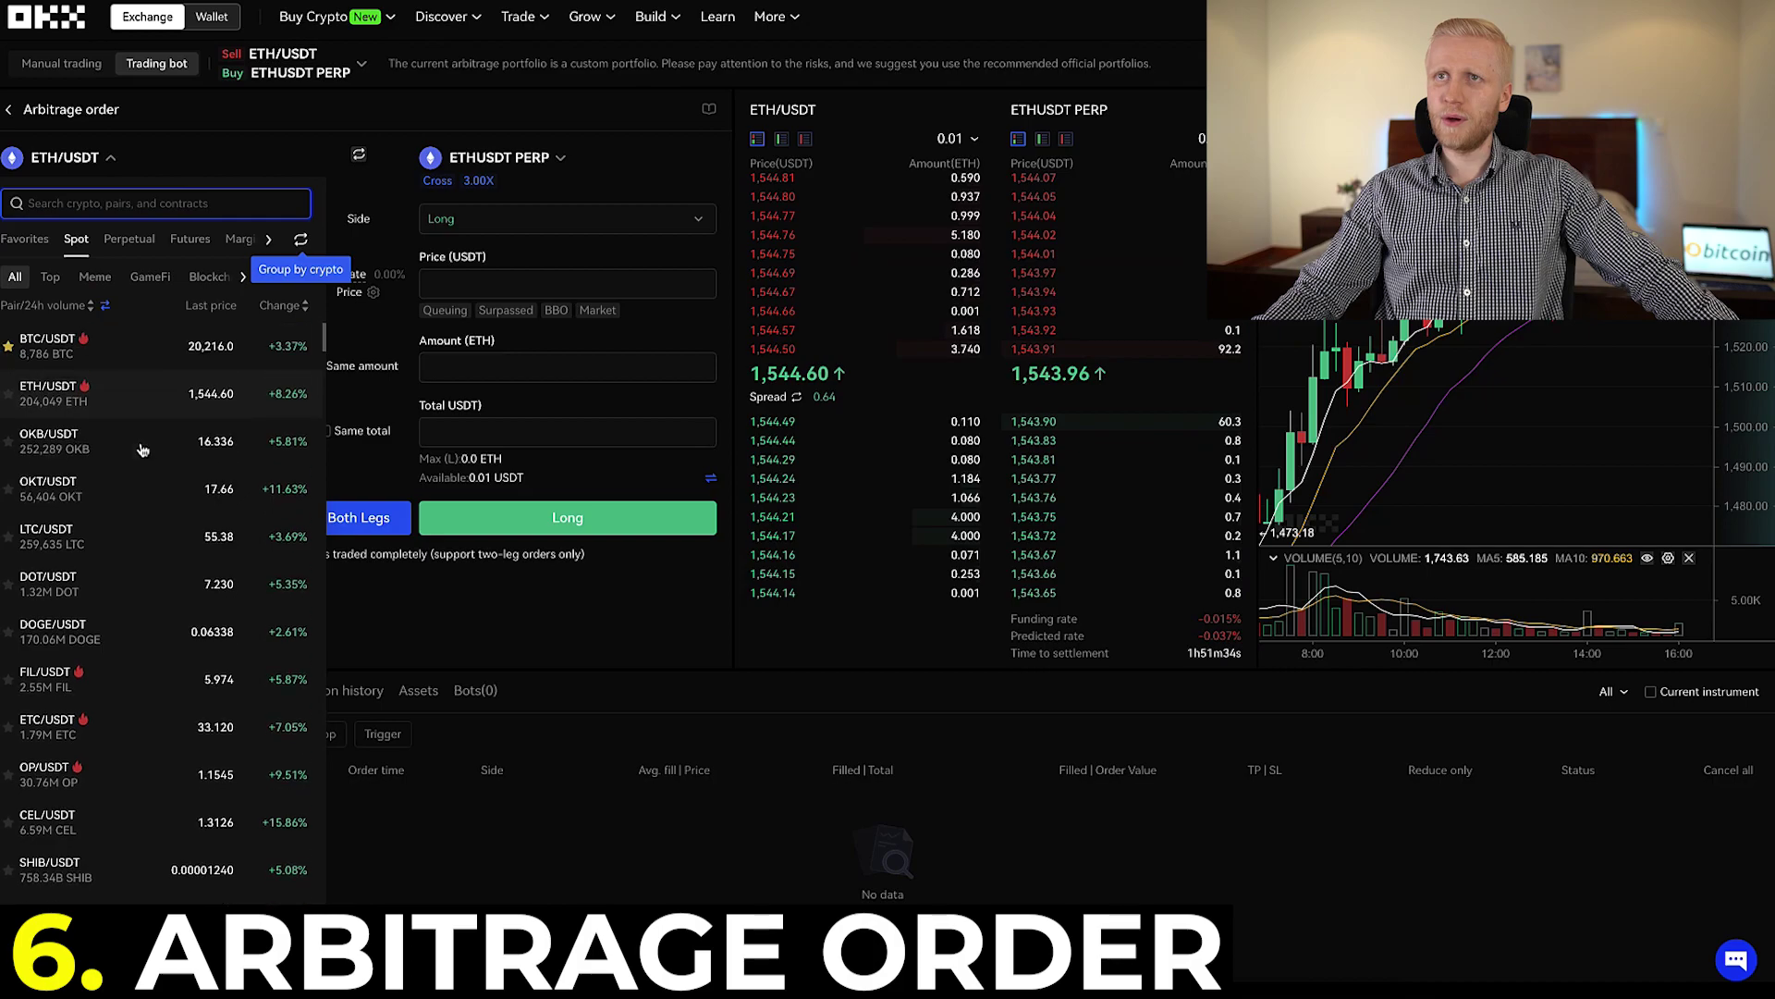
{"action": "left_click", "coordinate": [250, 164]}
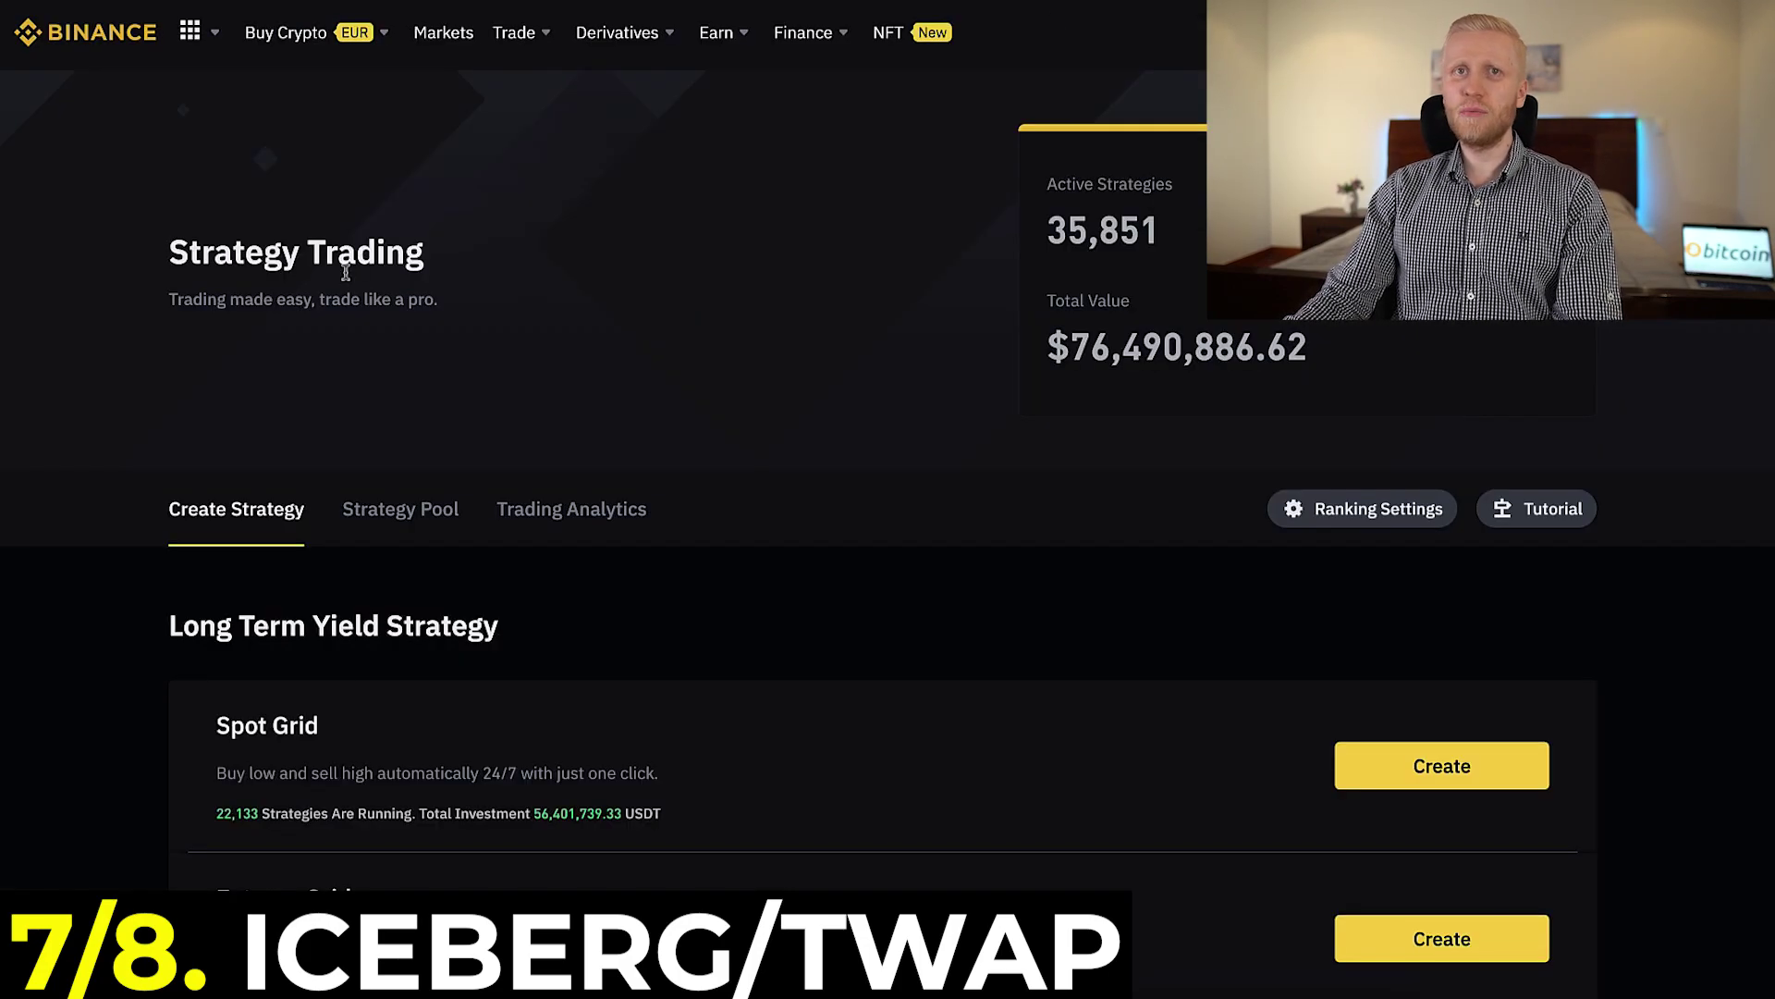
- Look through the strategies offered on Binance's Strategy Trading page
{"action": "left_click_drag", "start_coordinate": [214, 252], "coordinate": [481, 365]}
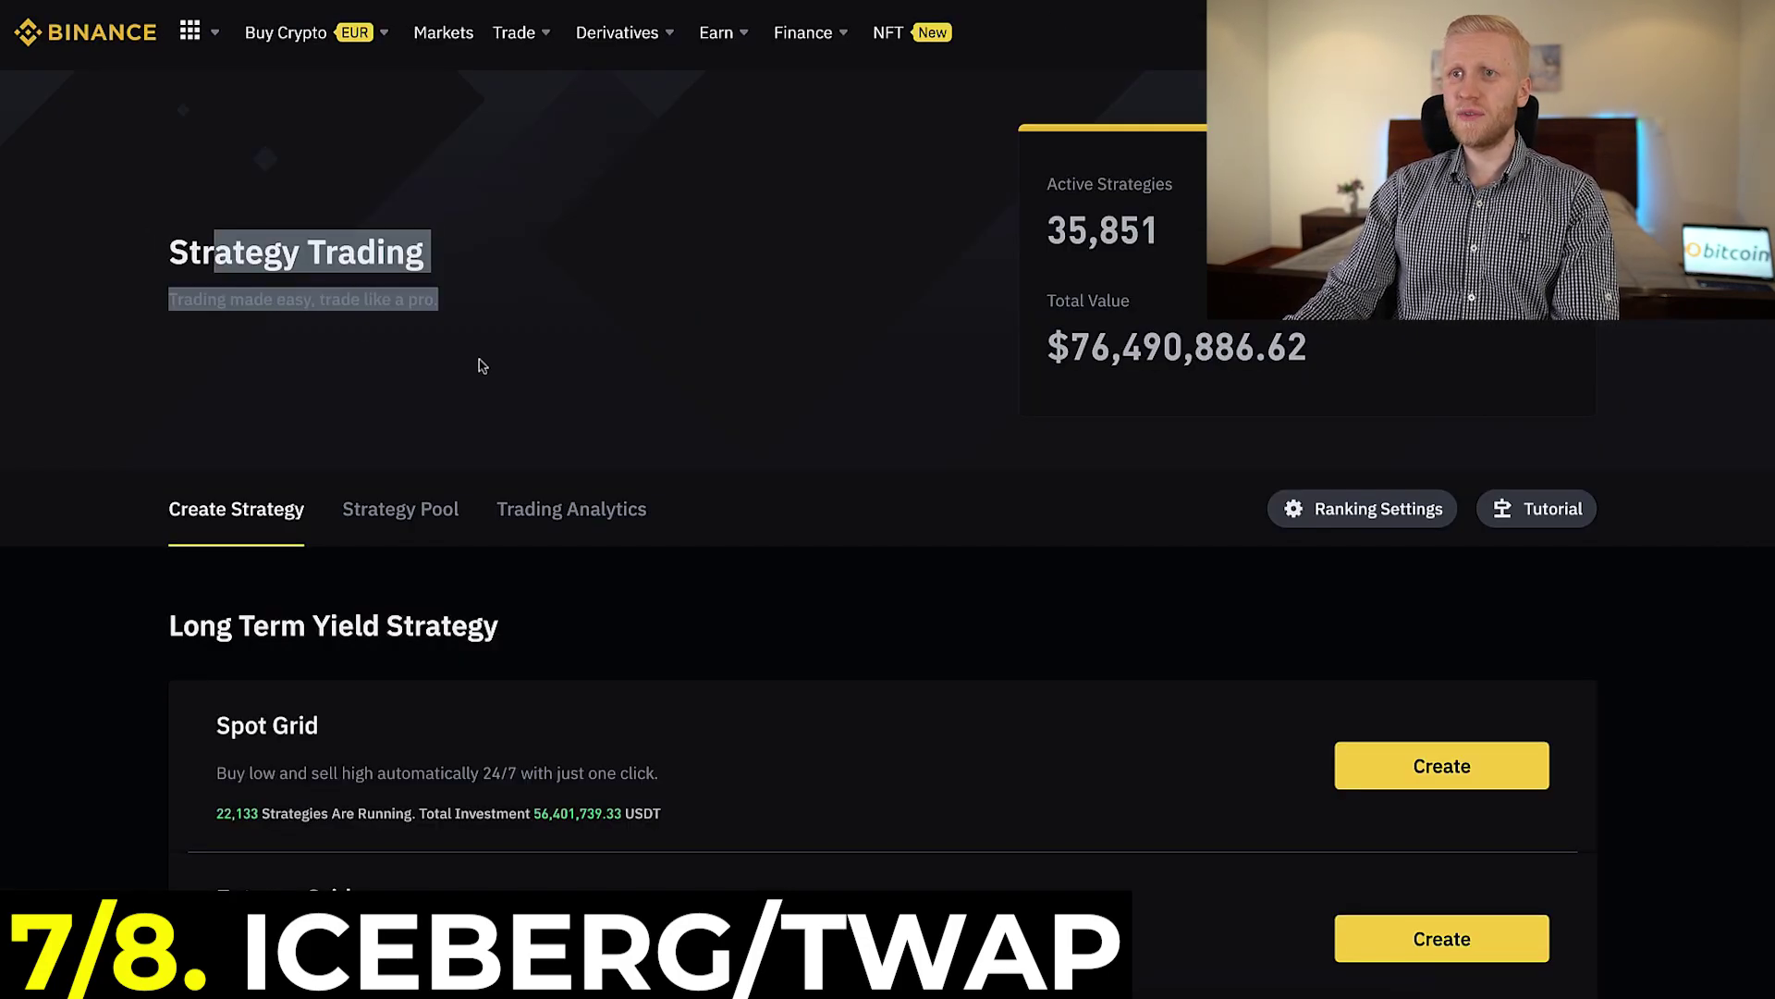
{"action": "scroll", "coordinate": [481, 366], "scroll_direction": "down", "scroll_amount": 5}
{"action": "left_click_drag", "start_coordinate": [314, 875], "coordinate": [188, 829]}
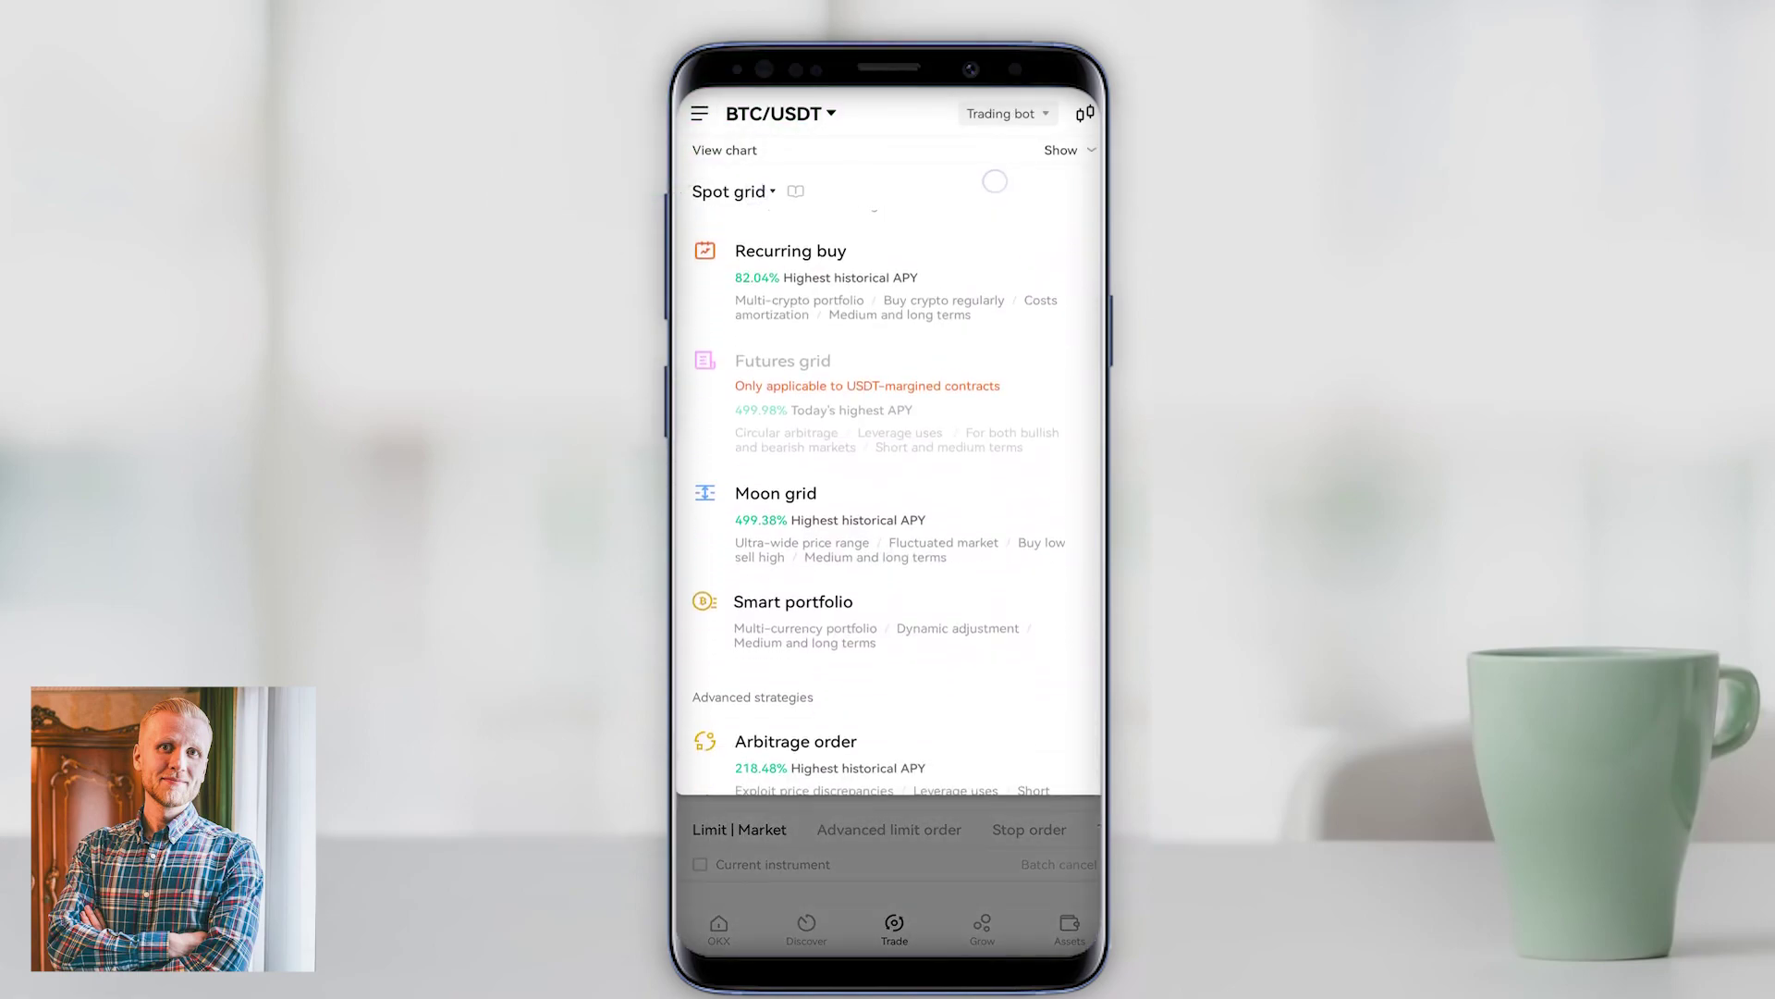
- Look through the trading bot list for BTC/USDT in the OKX mobile app, down to Iceberg and TWAP
{"action": "scroll", "coordinate": [984, 254], "scroll_direction": "down", "scroll_amount": 4}
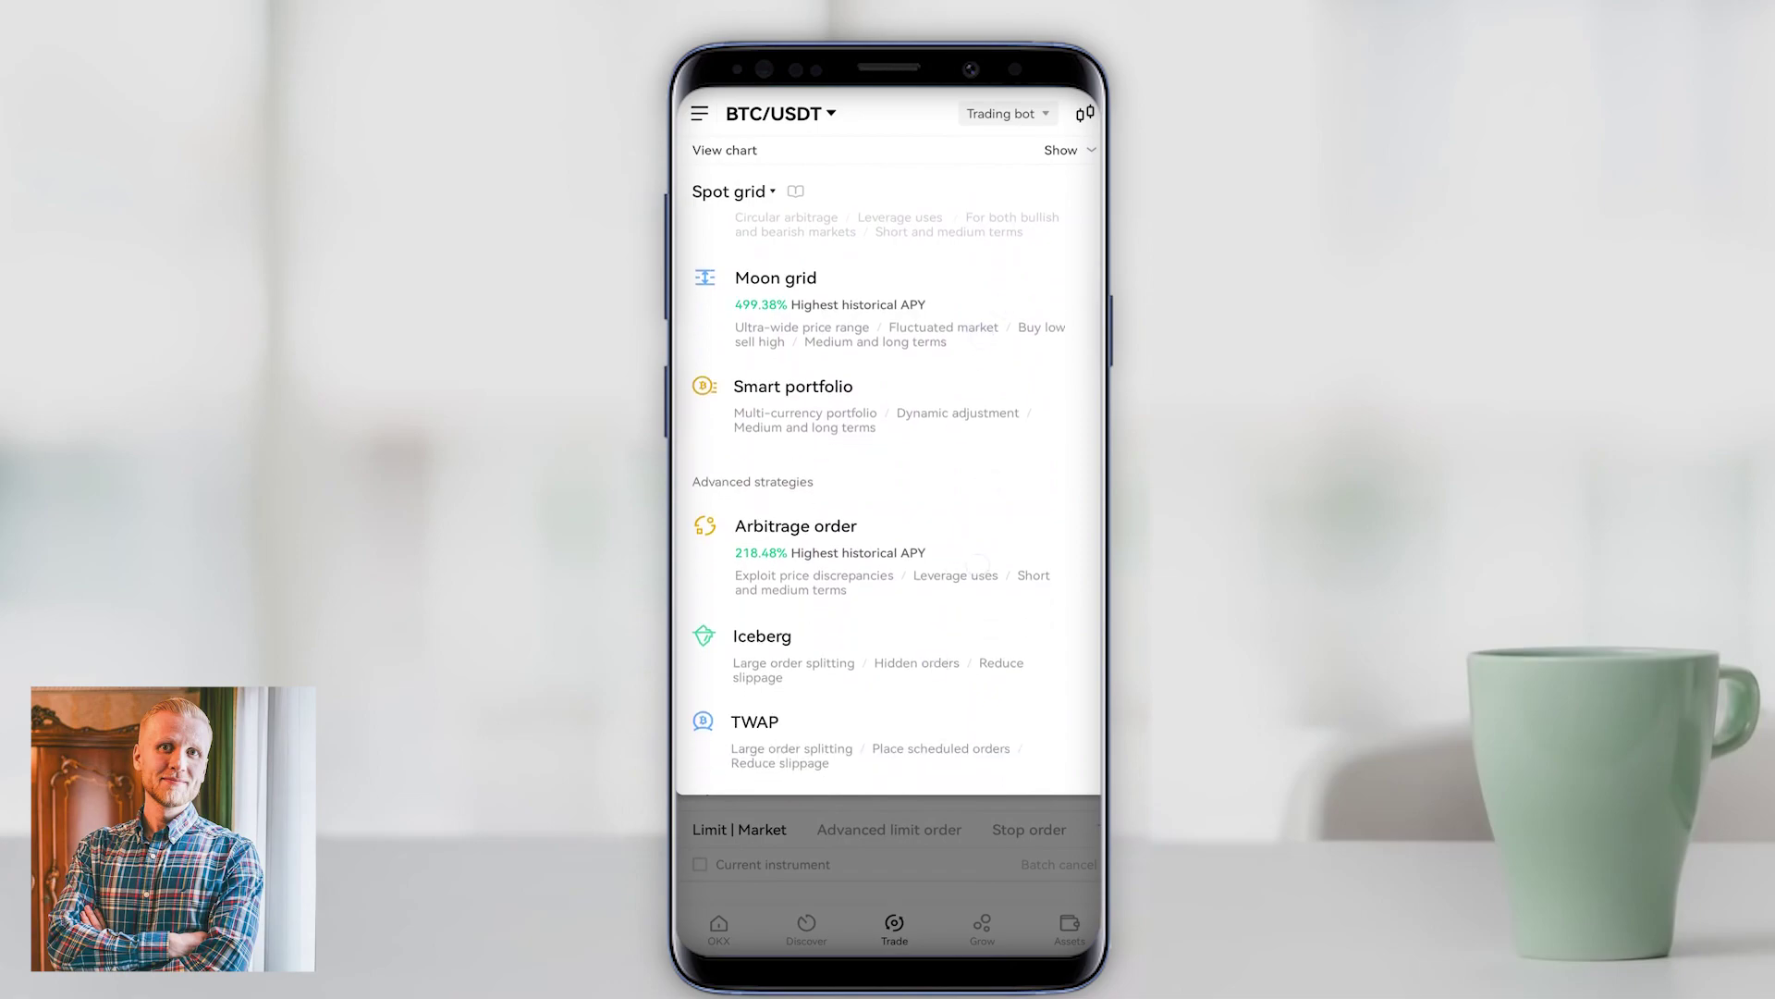
{"action": "scroll", "coordinate": [1040, 408], "scroll_direction": "up", "scroll_amount": 6}
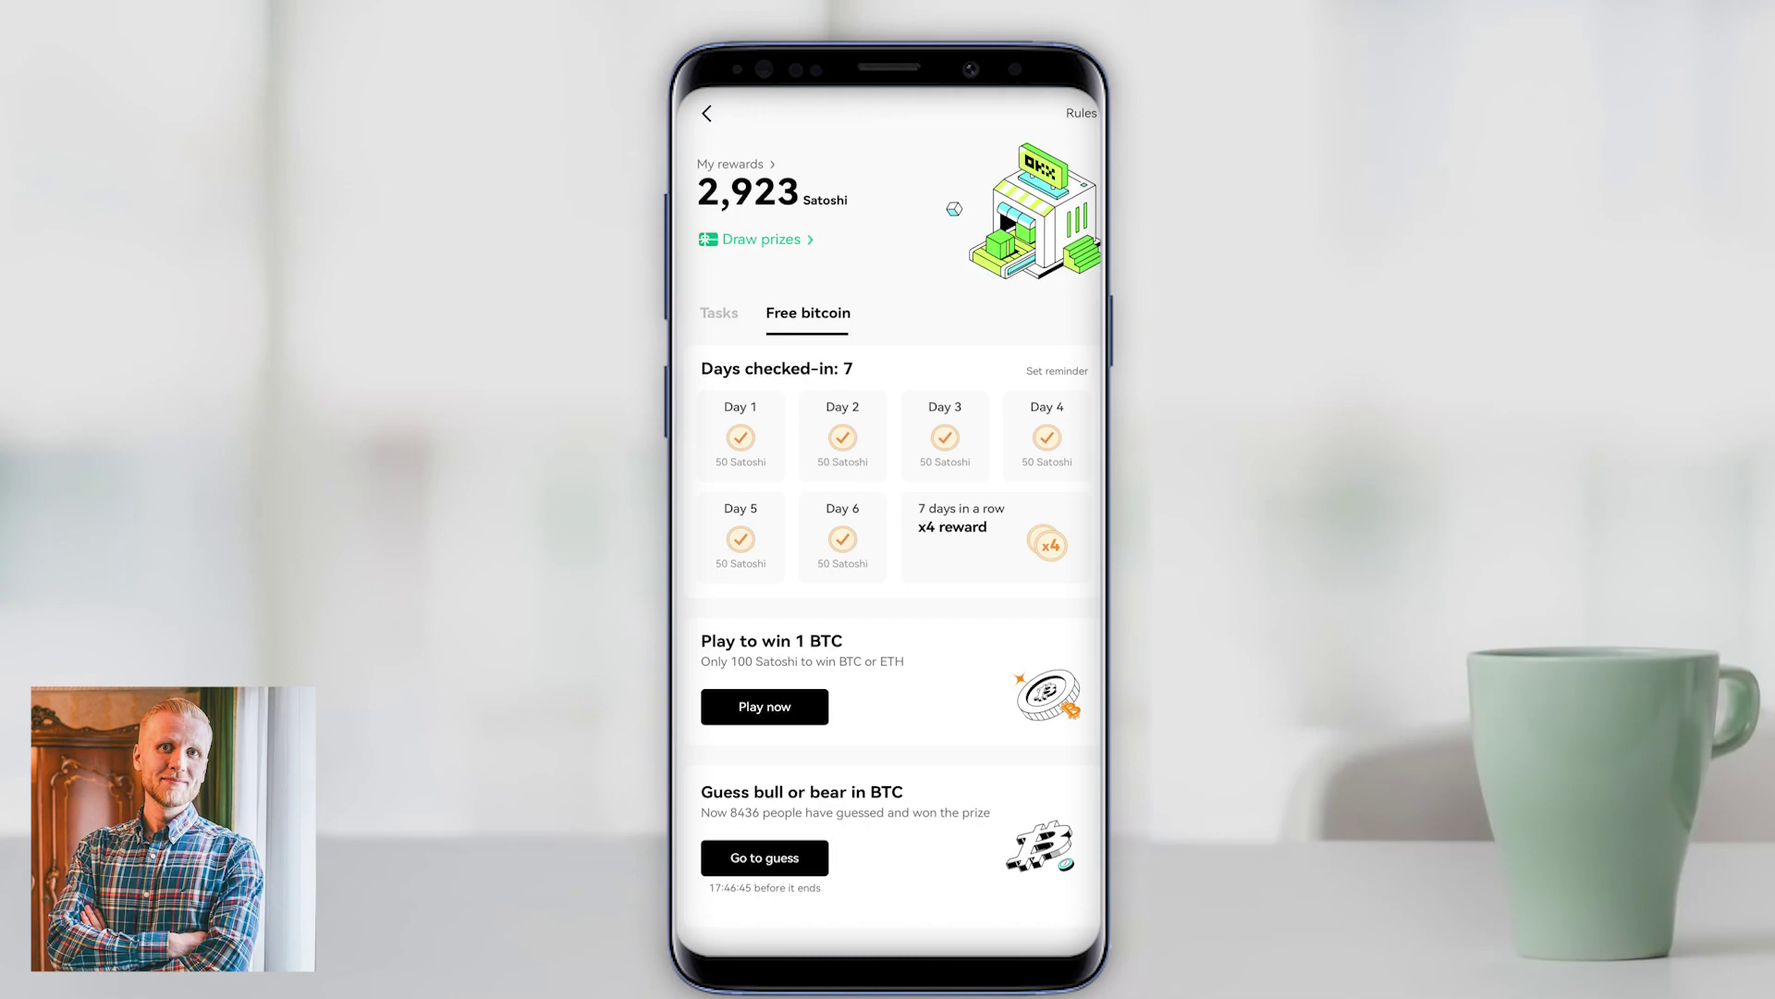
- Review the daily check-in rewards in the Free bitcoin section
{"action": "left_click_drag", "start_coordinate": [747, 474], "coordinate": [742, 433]}
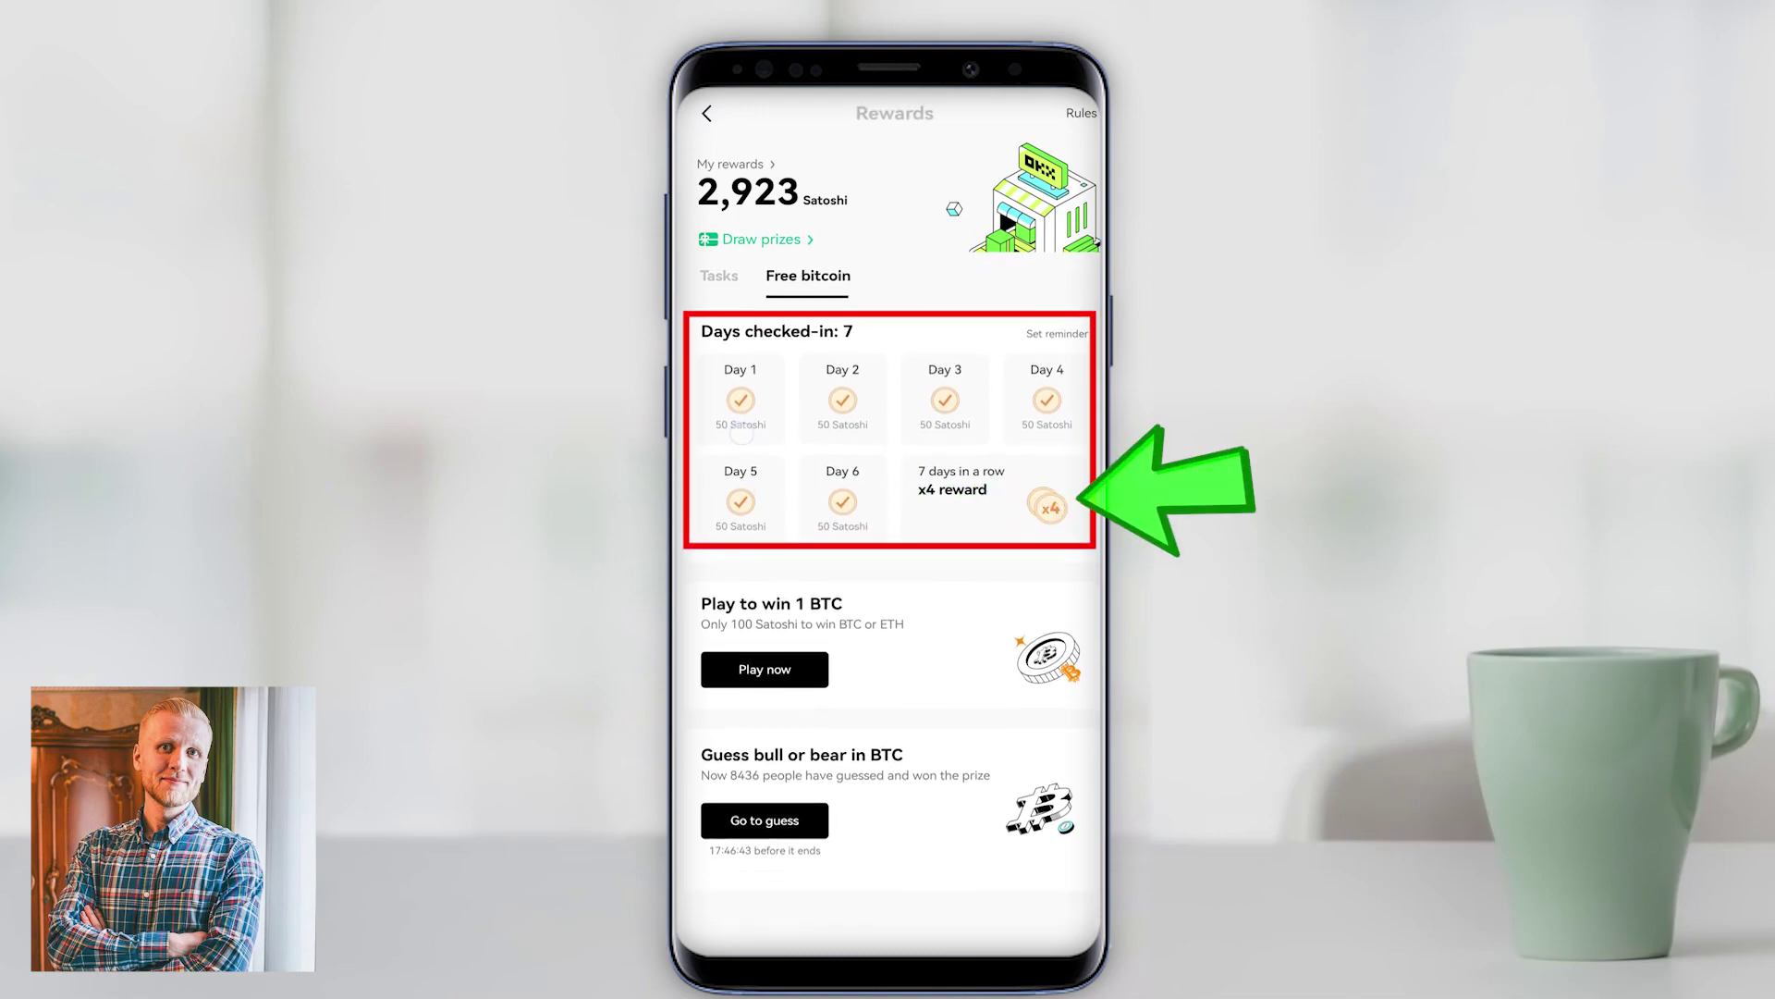
{"action": "left_click_drag", "start_coordinate": [741, 433], "coordinate": [742, 470]}
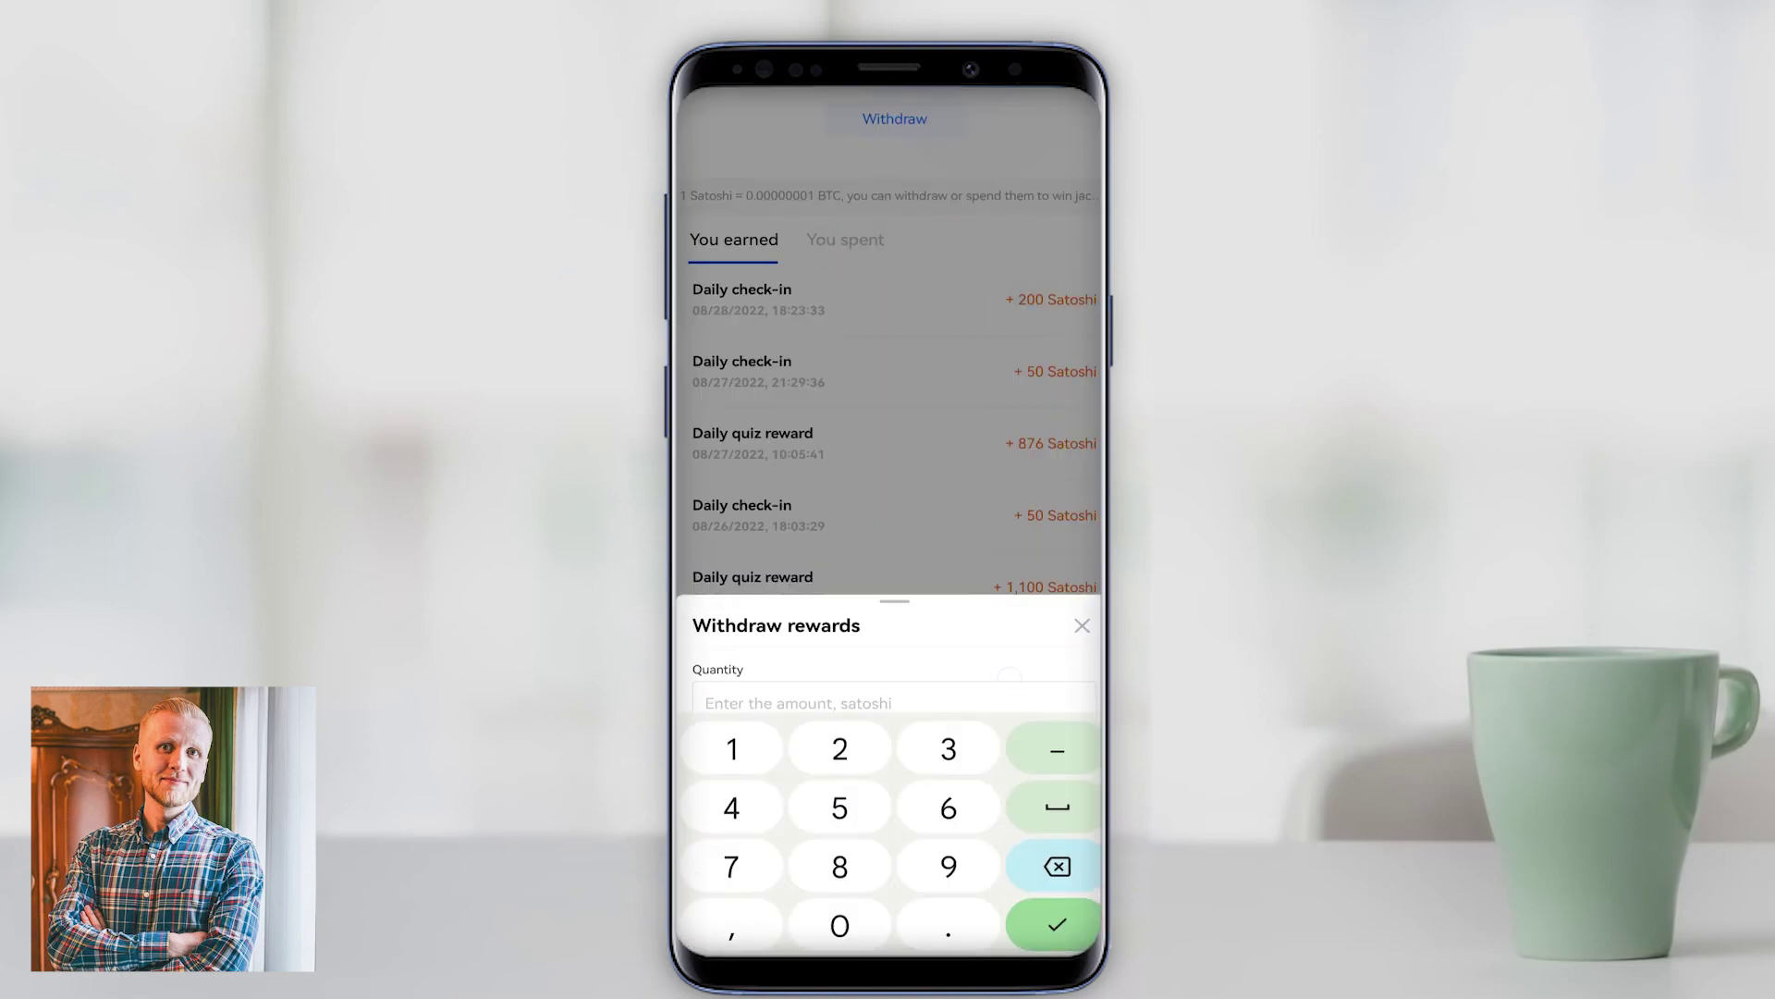
- Try to withdraw 10000 satoshi from the earned rewards
{"action": "type", "text": "10000"}
{"action": "key", "text": "Return"}
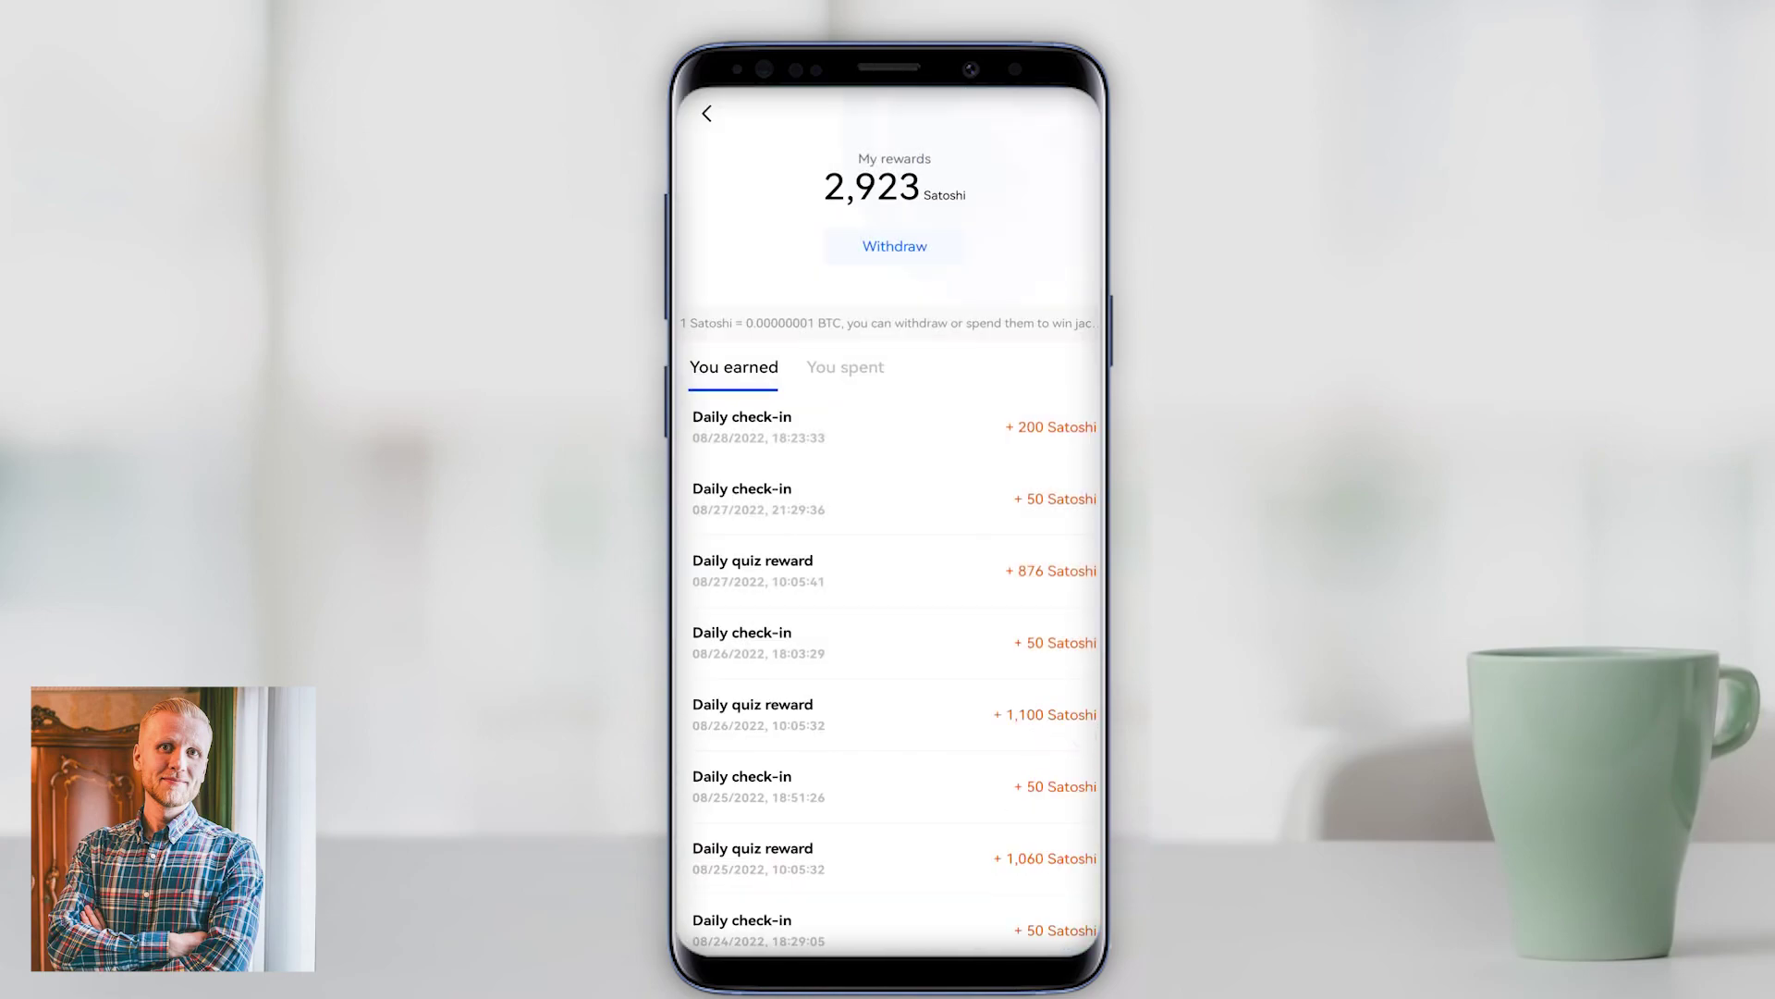
{"action": "key", "text": "Escape"}
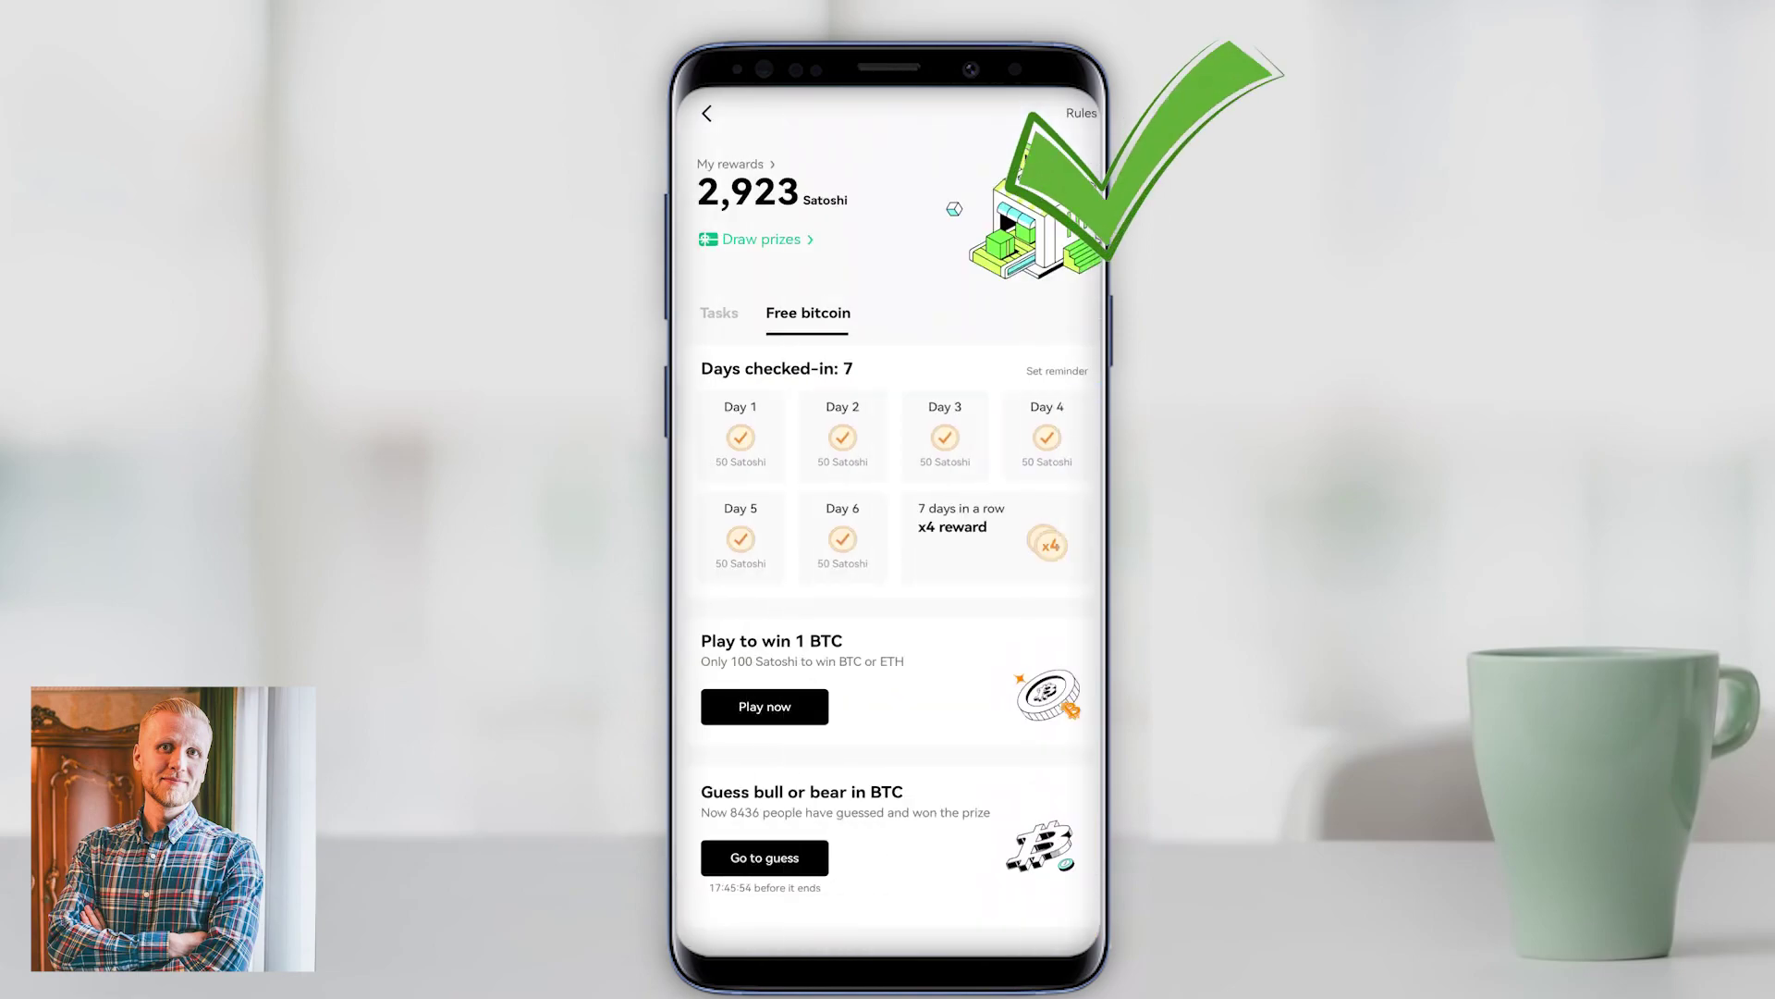
- Look over the Free bitcoin games and reopen Rewards from the app's home screen
{"action": "left_click_drag", "start_coordinate": [747, 675], "coordinate": [916, 867]}
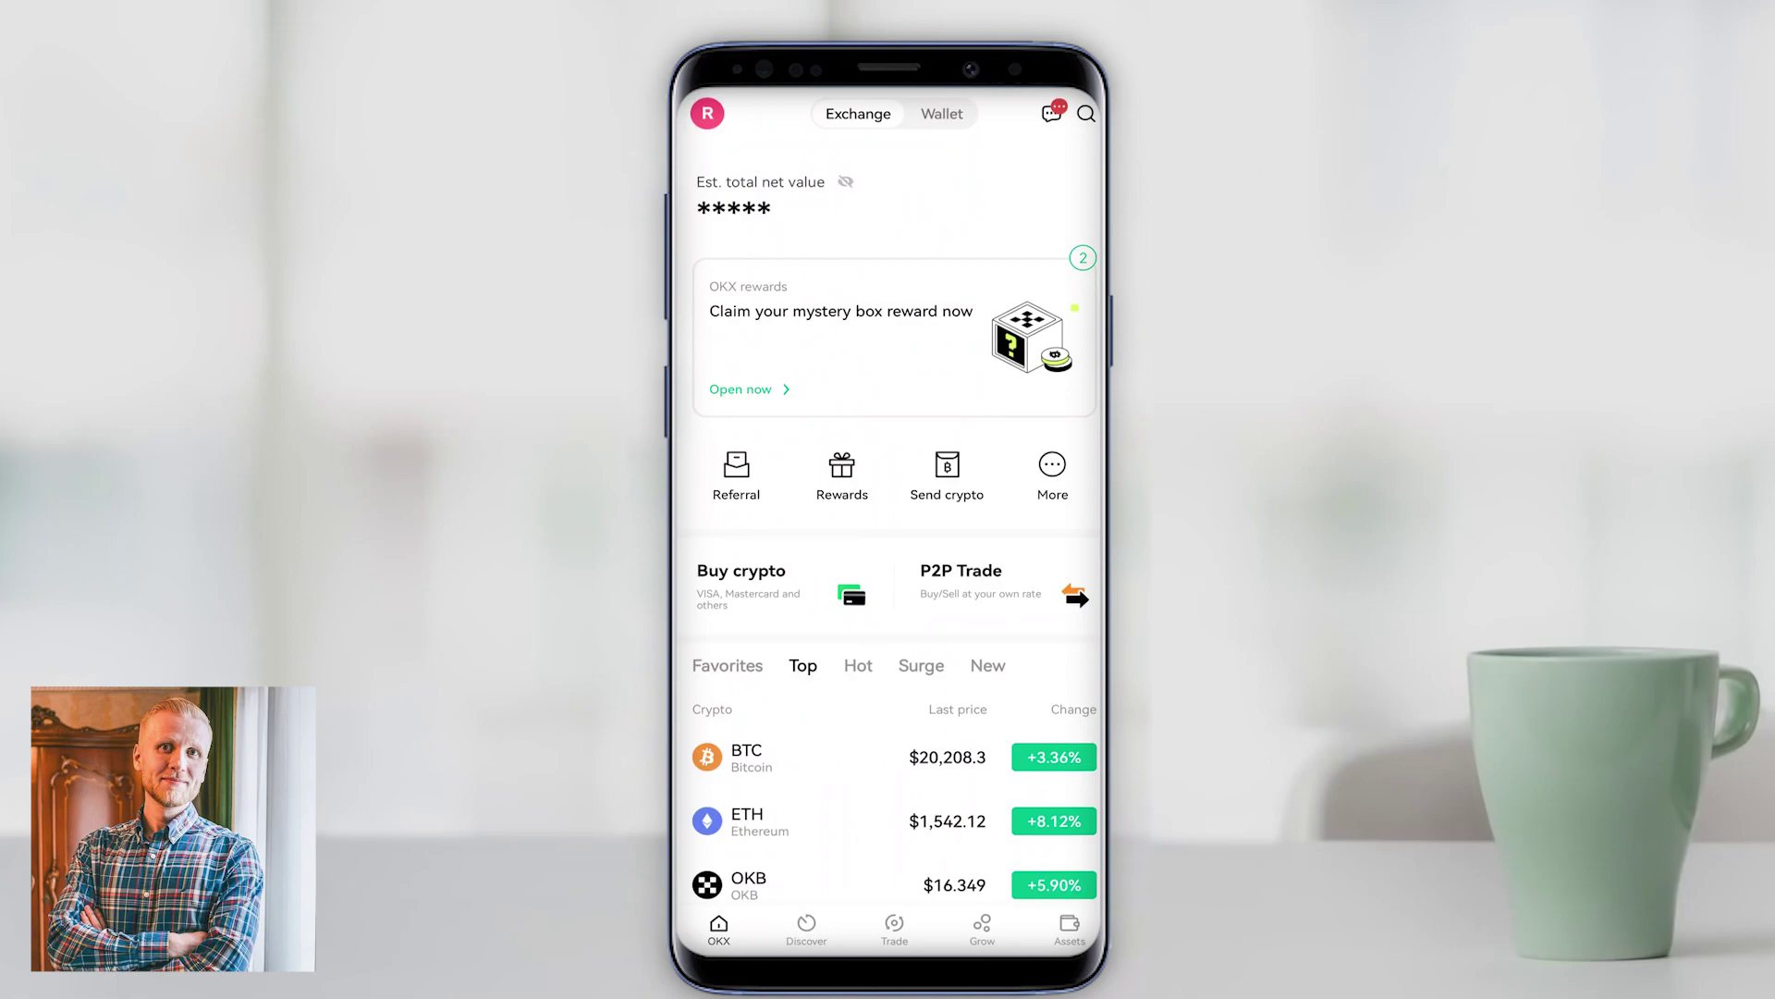
{"action": "left_click", "coordinate": [837, 477]}
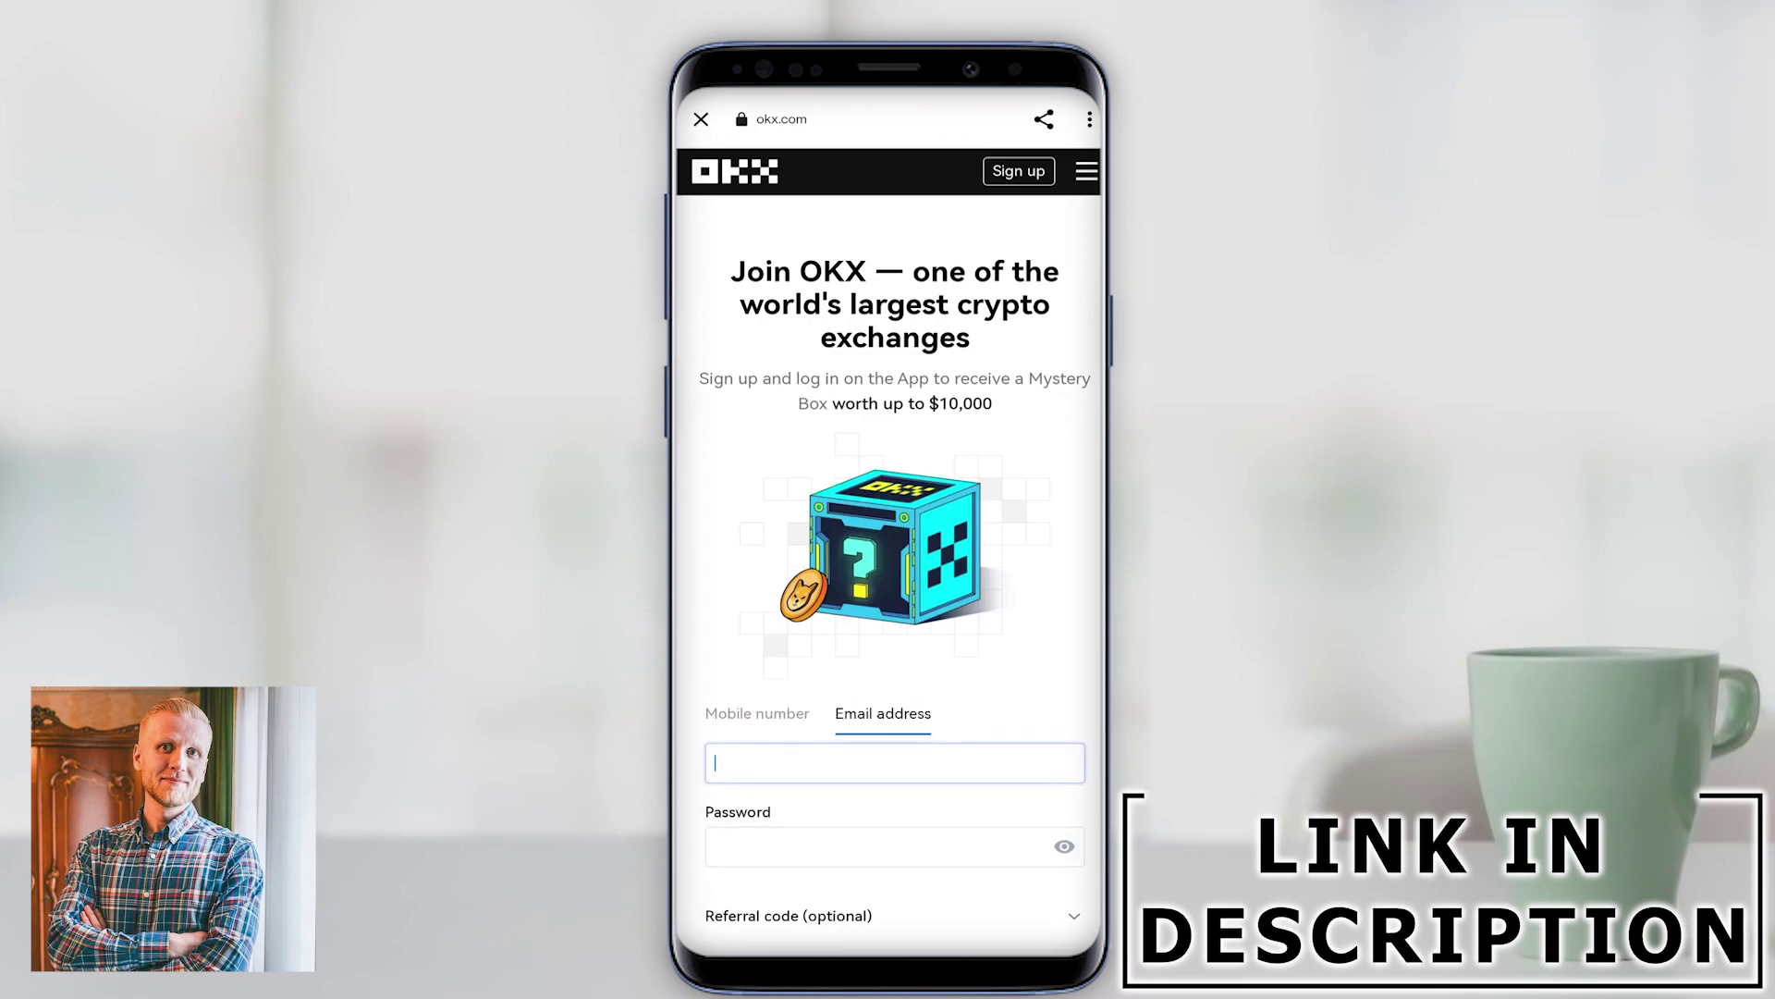
- Switch the OKX sign-up form to mobile number registration and review the Telegram and Google sign-up options
{"action": "left_click_drag", "start_coordinate": [904, 816], "coordinate": [971, 522]}
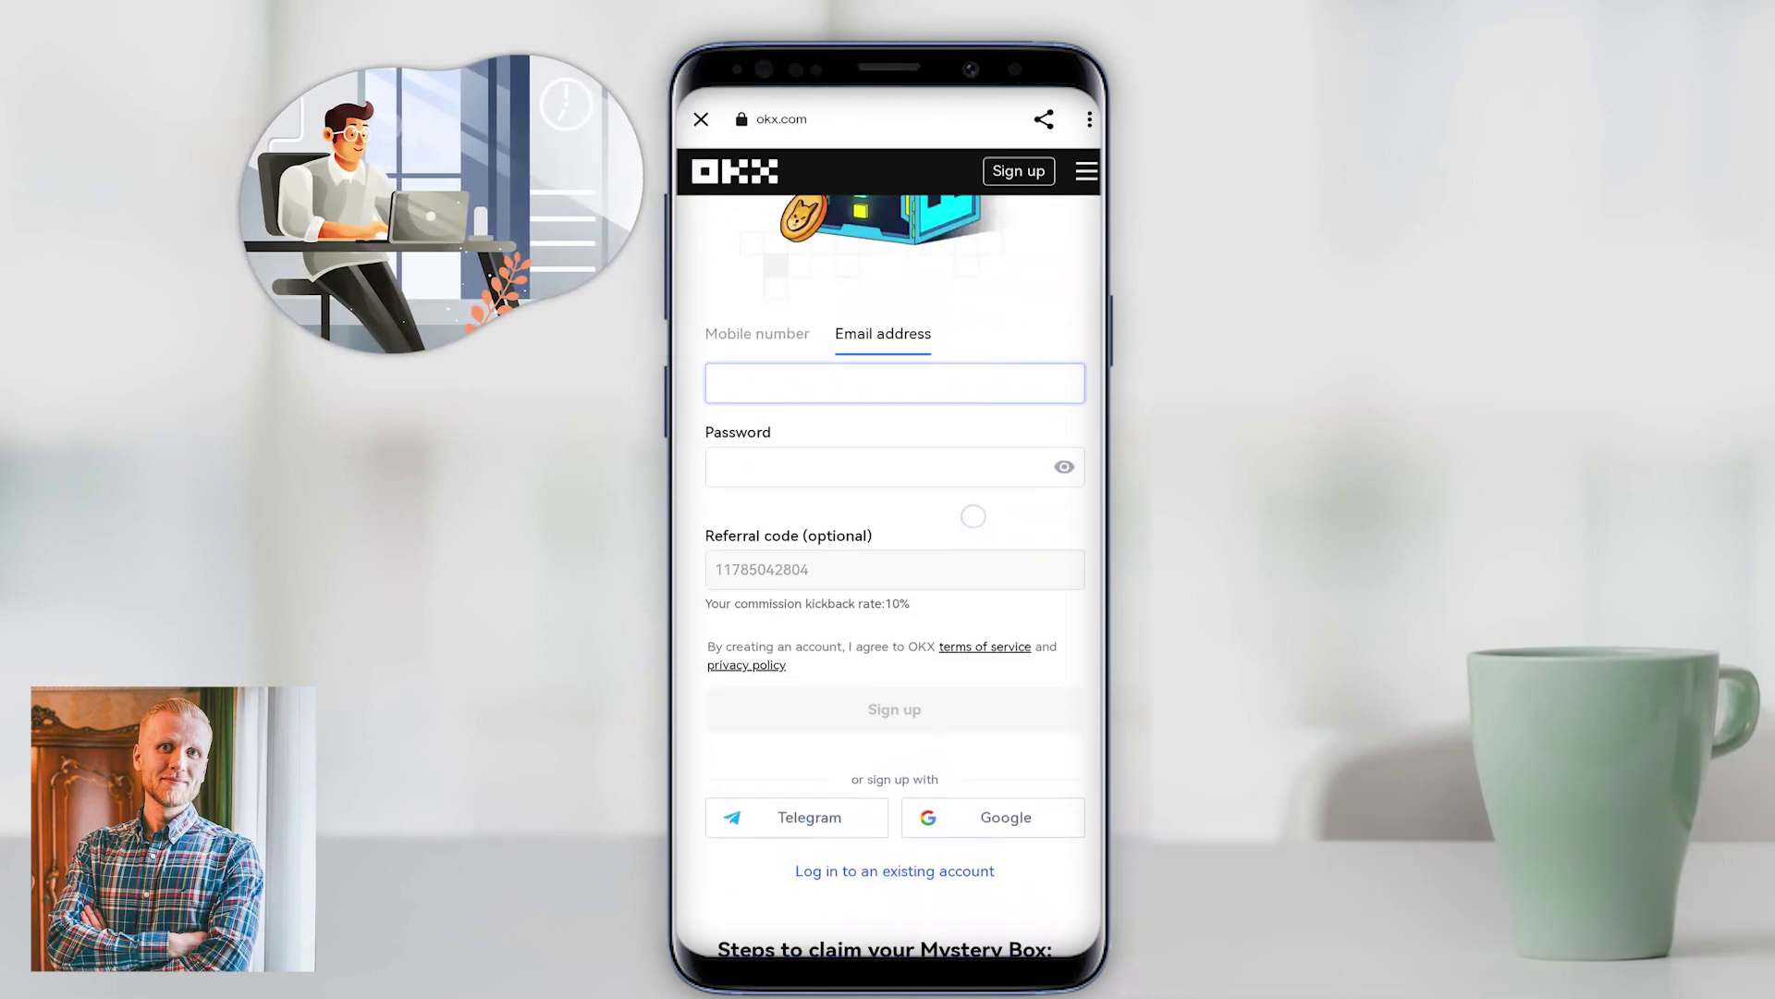
{"action": "left_click", "coordinate": [757, 396]}
{"action": "left_click_drag", "start_coordinate": [1008, 712], "coordinate": [964, 793]}
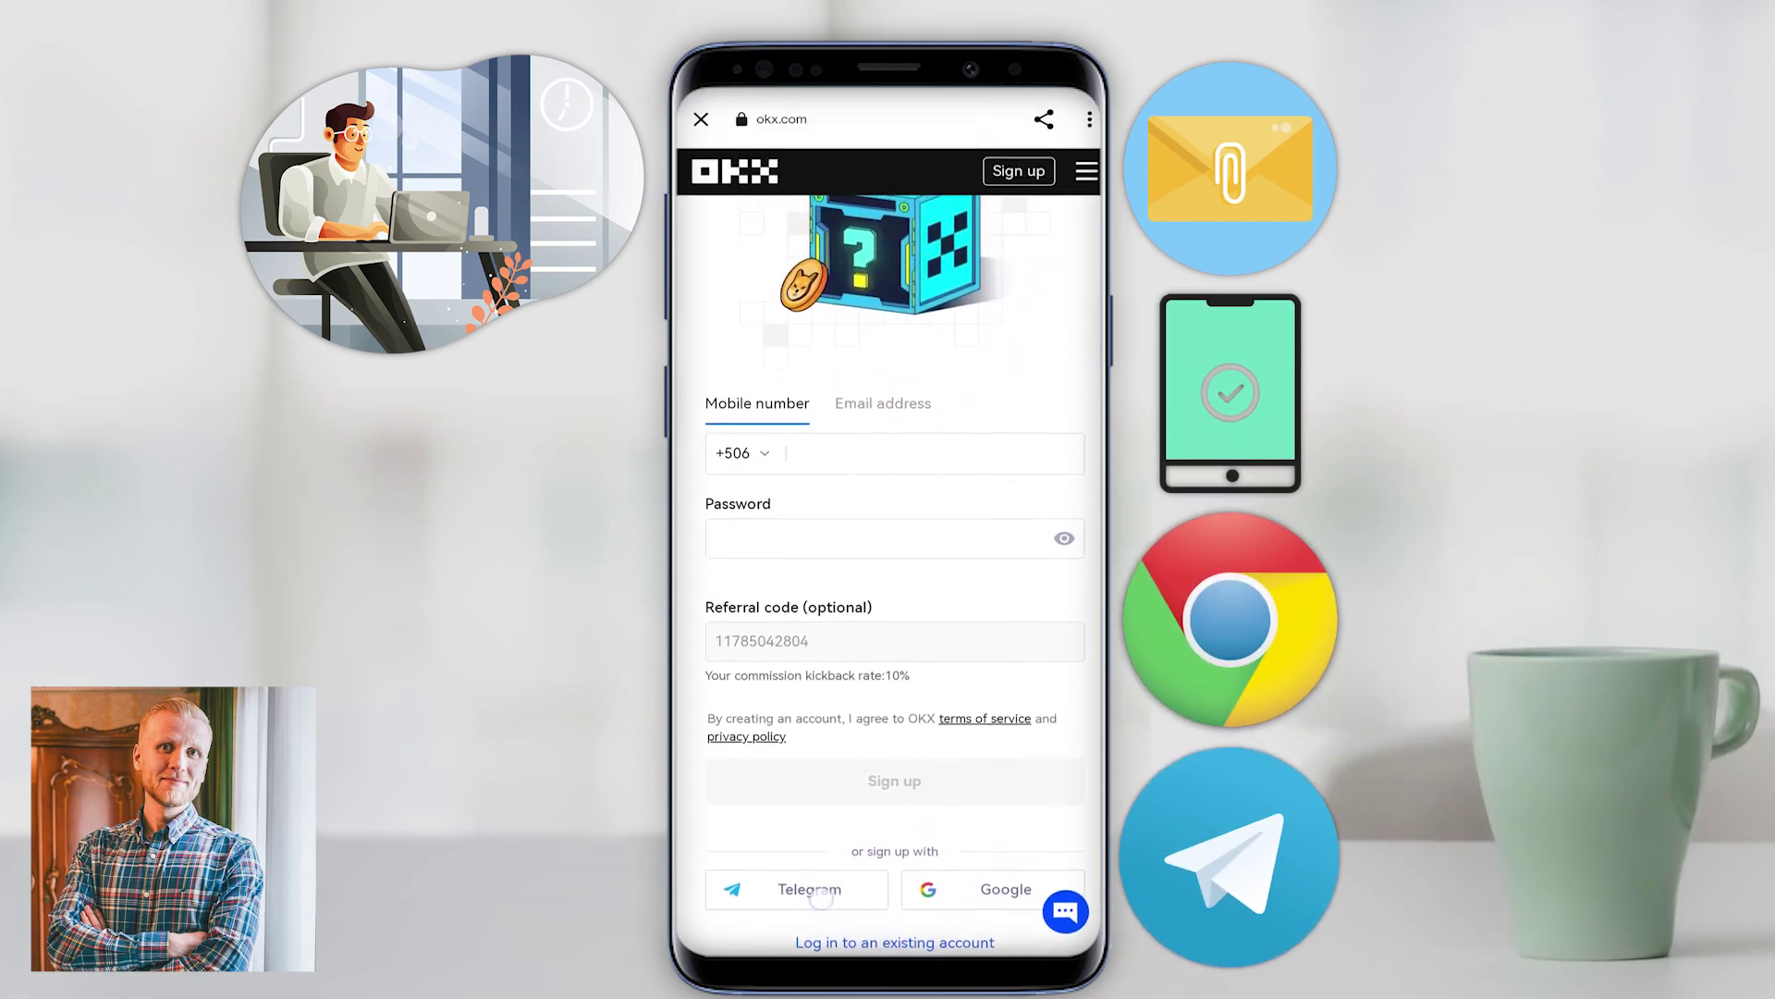